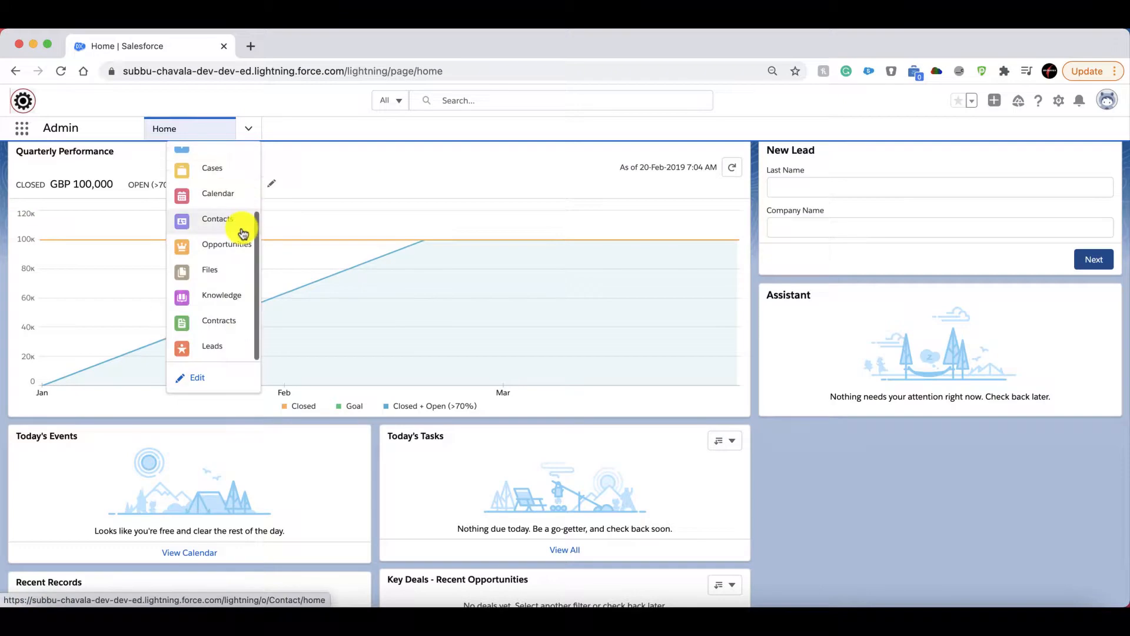
Start a new lead with the salutation Mr. and enter the lead's first and last name.
click(223, 349)
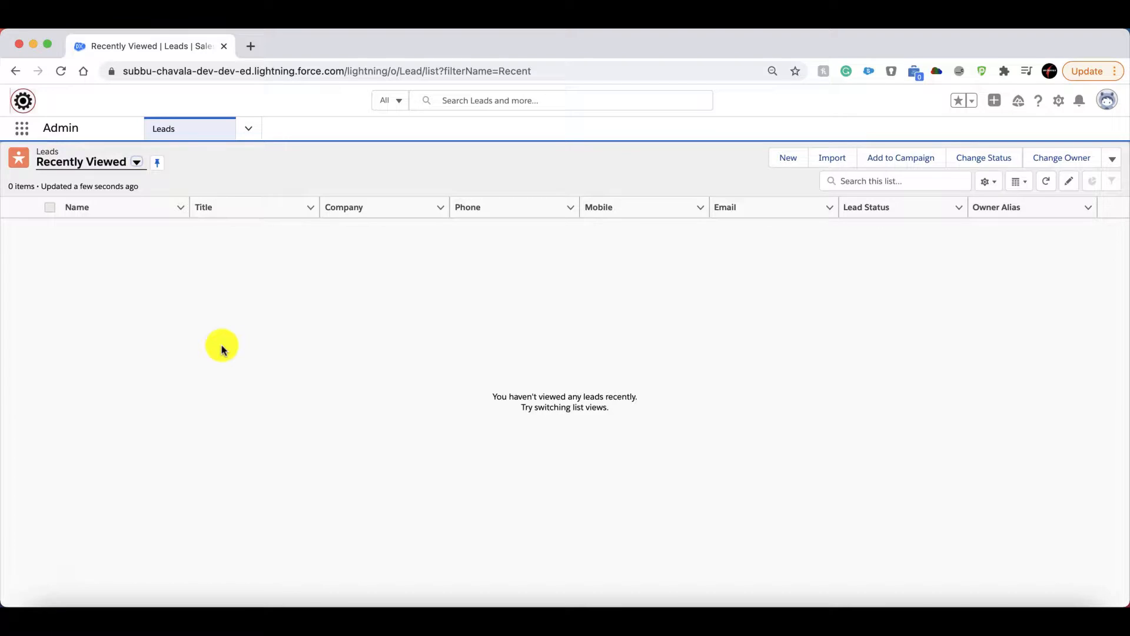
click(787, 159)
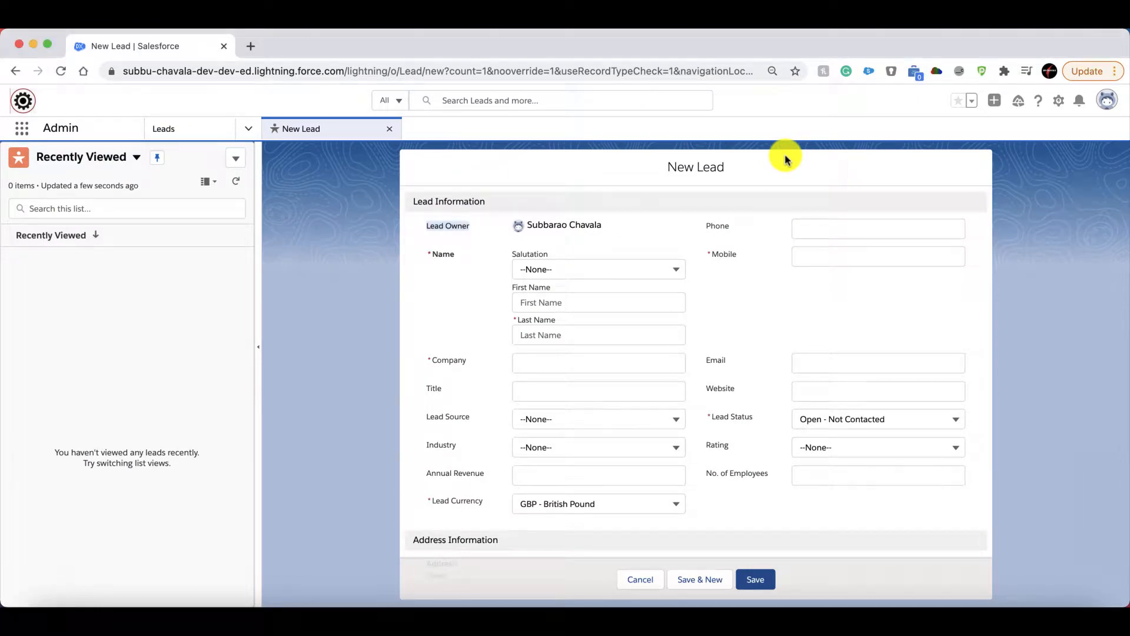
click(626, 269)
click(589, 314)
click(394, 313)
text(Ramu)
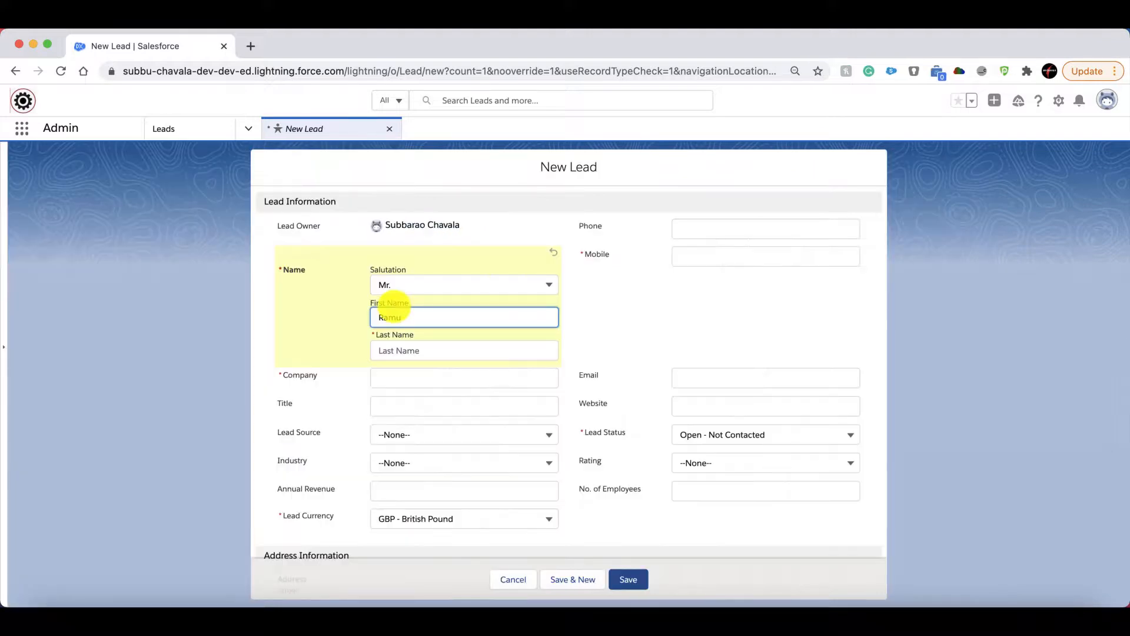
key(Tab)
text(ch)
click(346, 304)
Set the lead's company to XYZ, enter a mobile number, and save the lead.
click(405, 379)
text(XYZ)
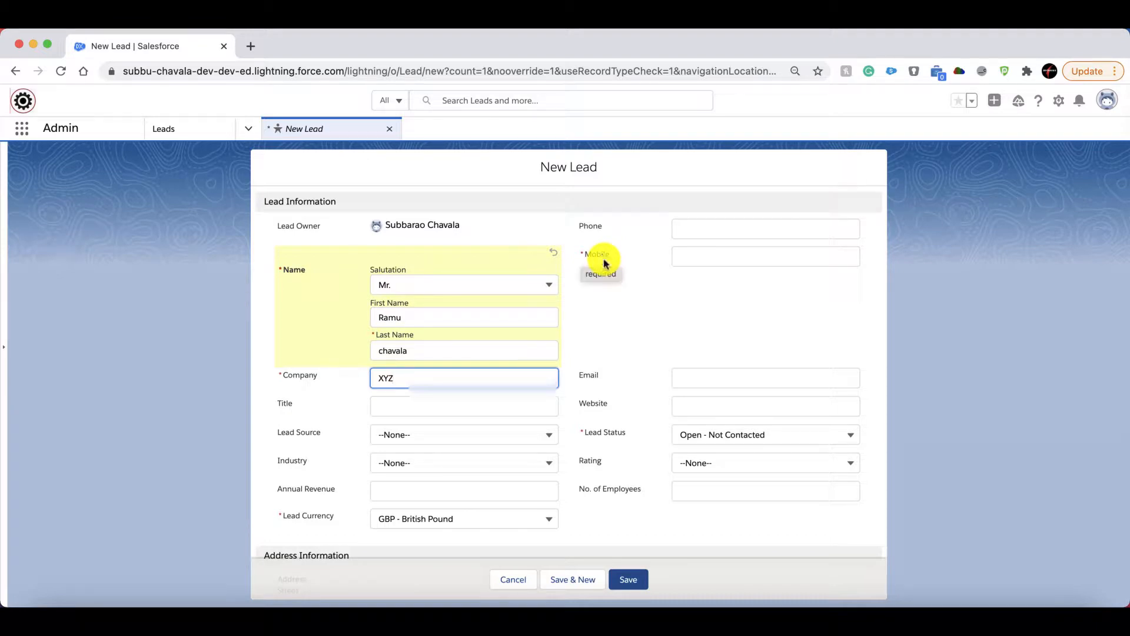
click(741, 257)
text(01234340)
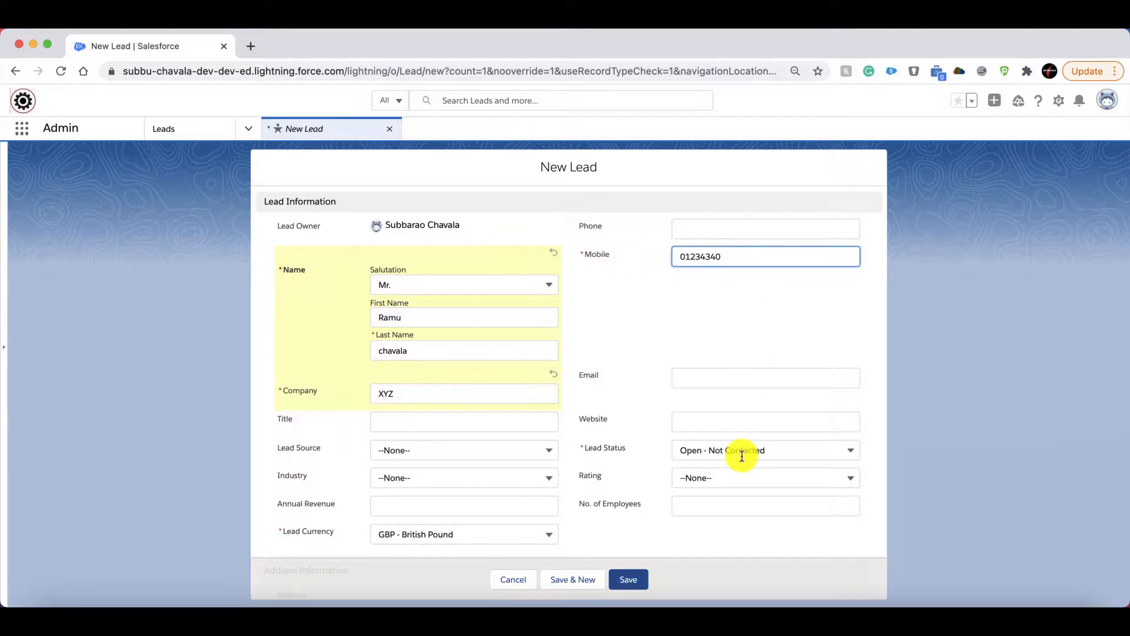
scroll(666, 387, down, 5)
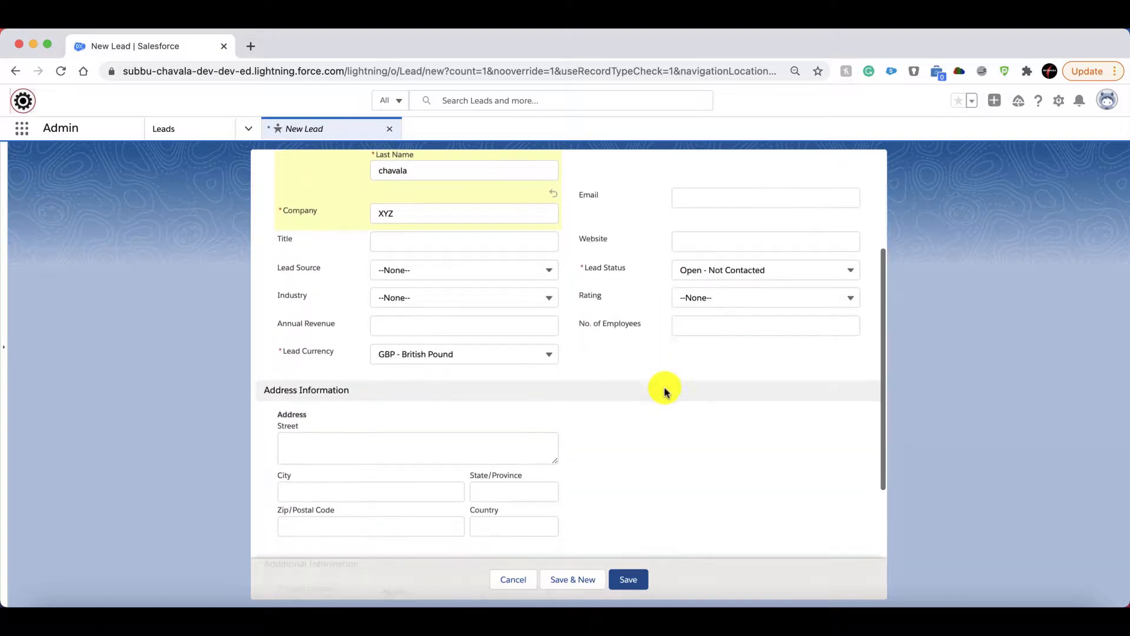
click(638, 579)
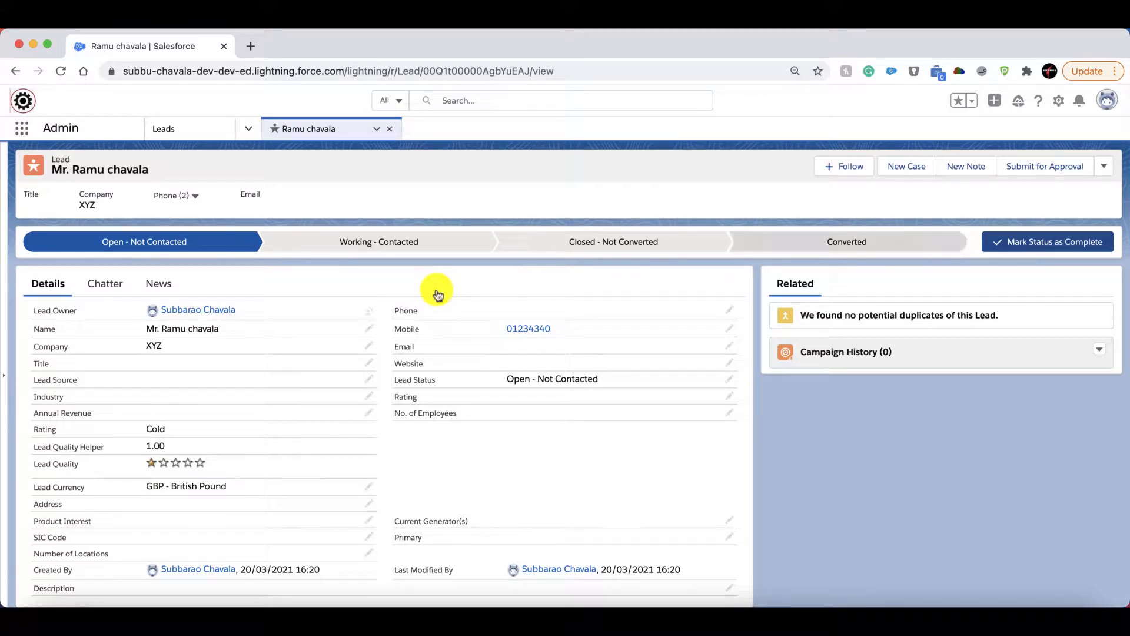
Switch to Salesforce Classic and open the newly created lead from the recent leads.
click(1107, 100)
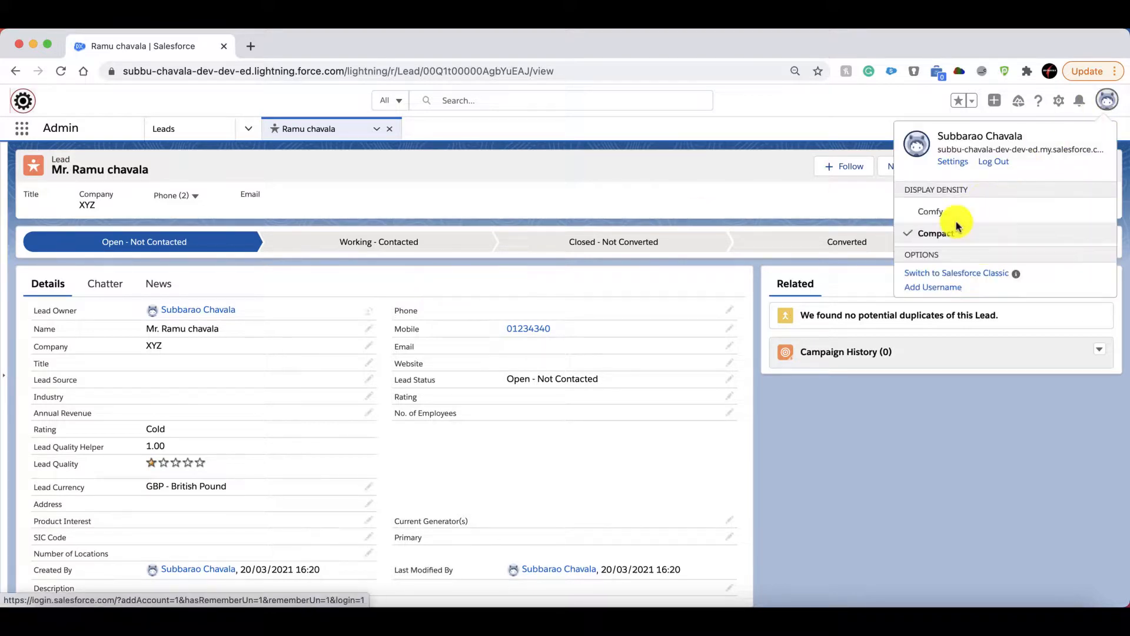
click(966, 272)
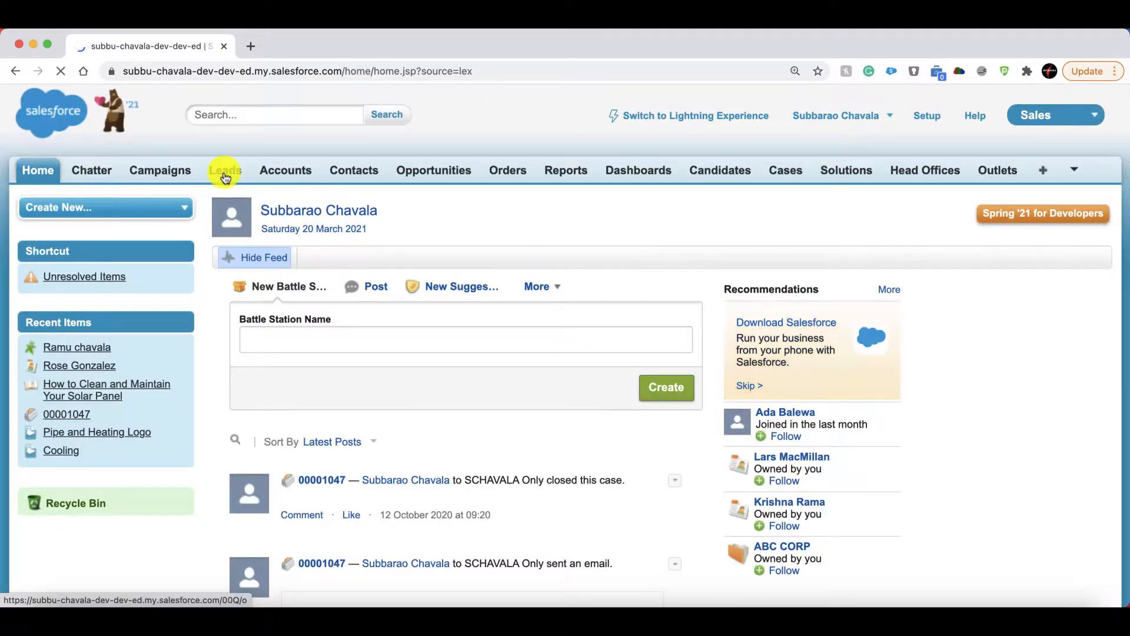
click(225, 177)
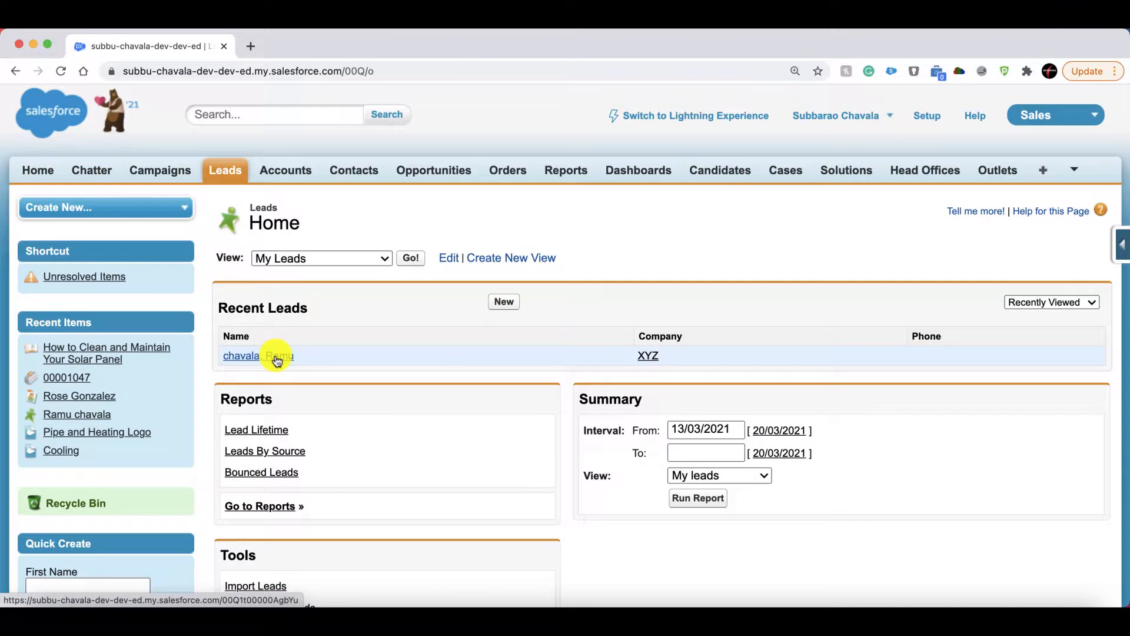
click(276, 356)
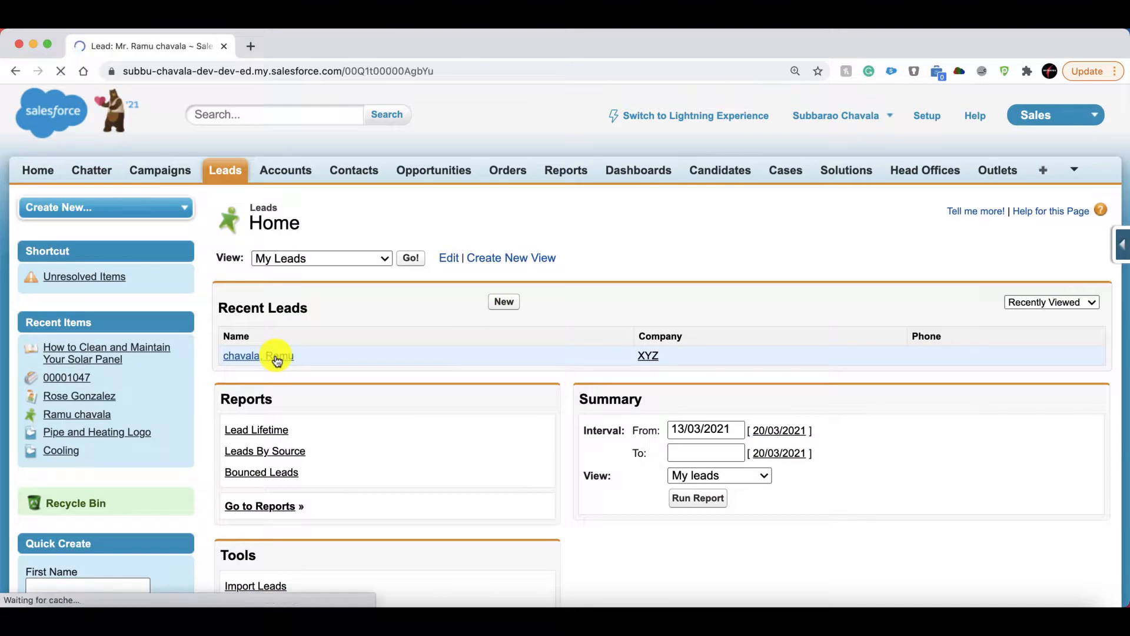
Examine the lead's details and its related lists, including Open Activities and Activity History.
scroll(277, 357, down, 8)
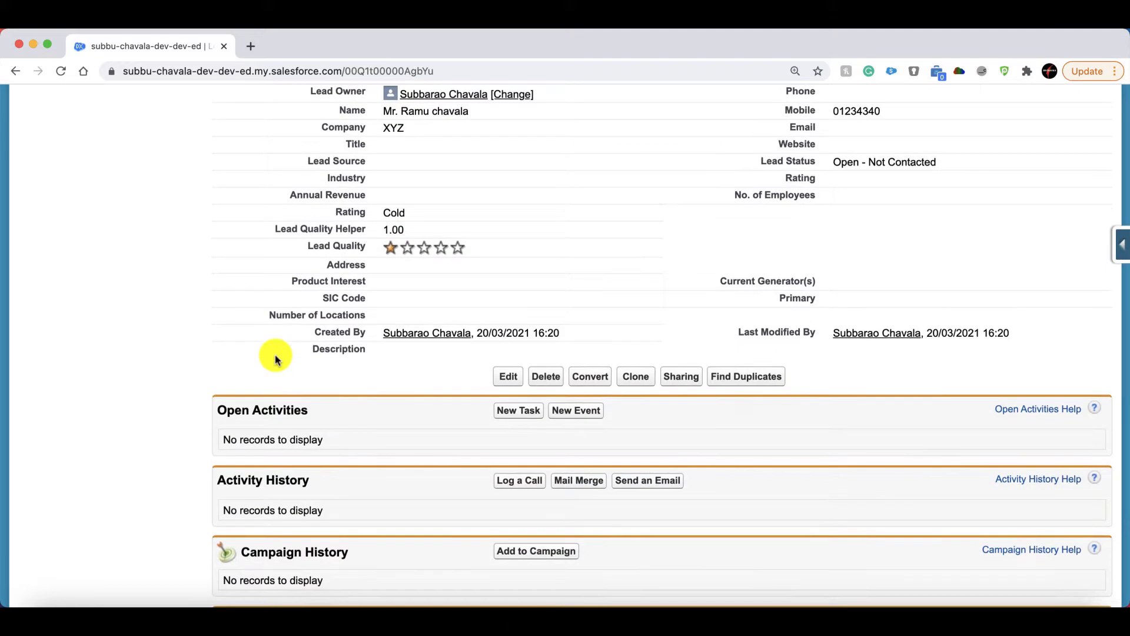
scroll(374, 502, down, 3)
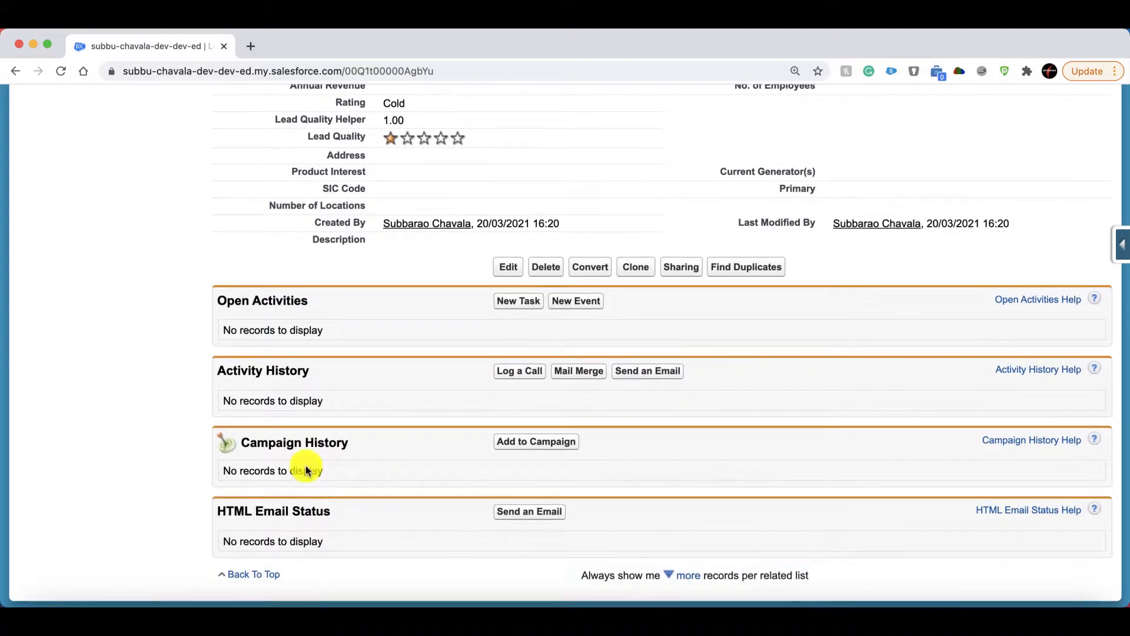
scroll(219, 429, up, 3)
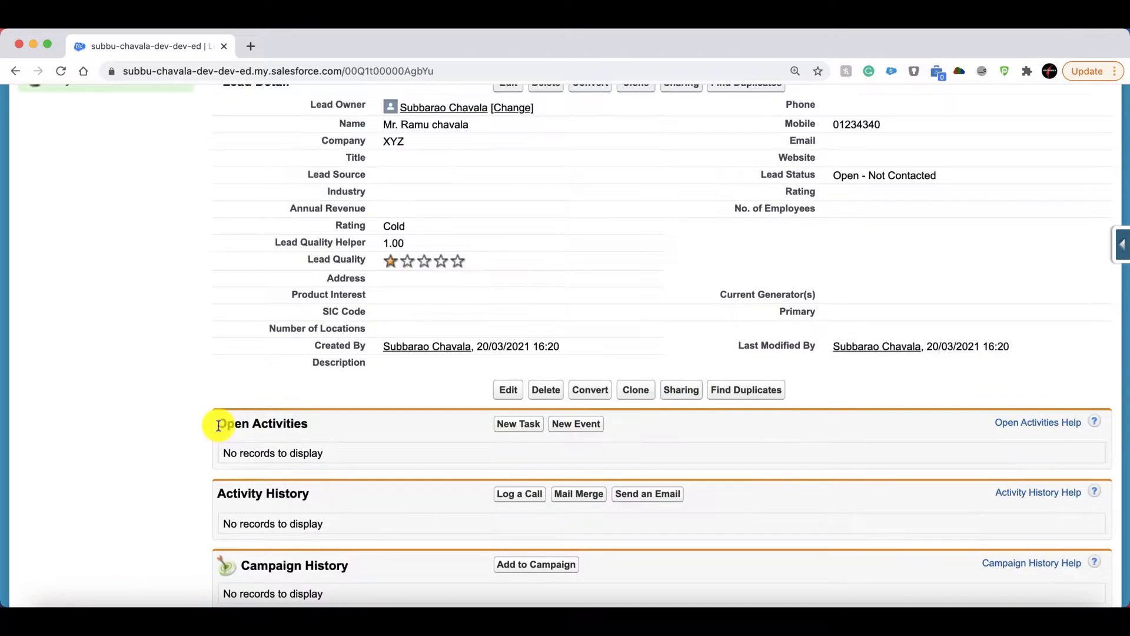
drag(219, 425, 124, 467)
scroll(124, 466, up, 5)
scroll(129, 471, down, 4)
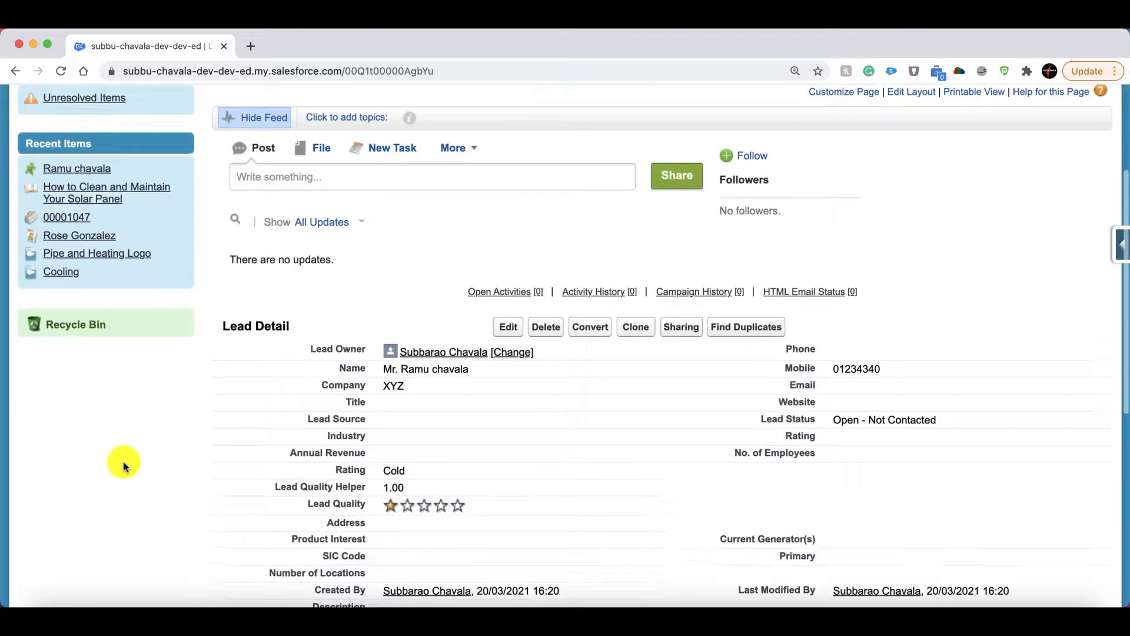
click(149, 482)
scroll(149, 482, down, 1)
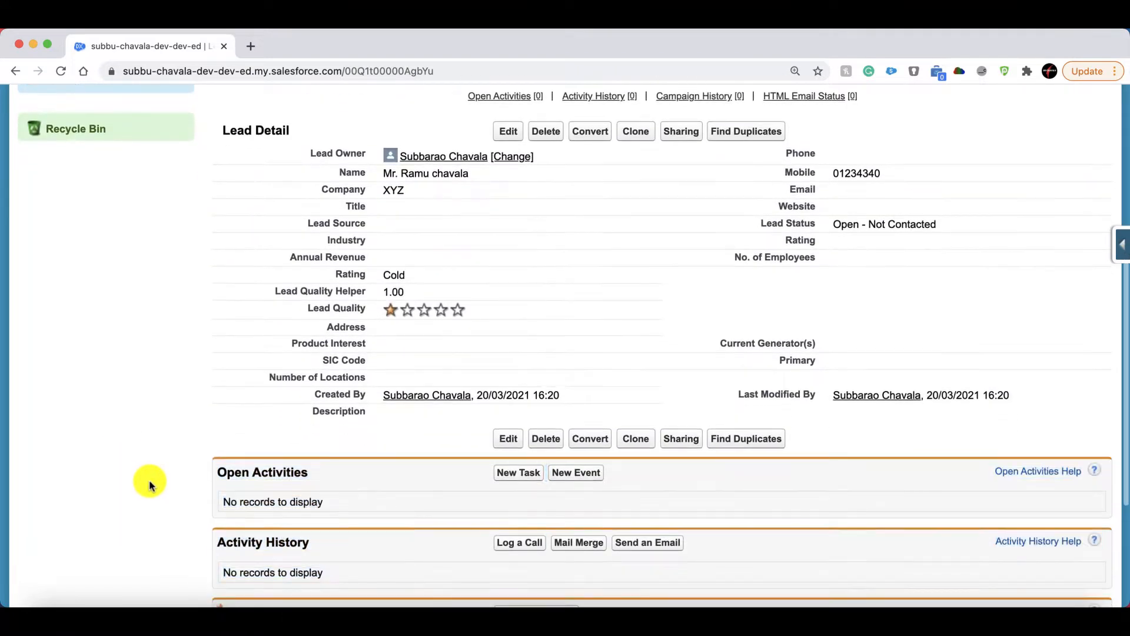
scroll(152, 477, up, 6)
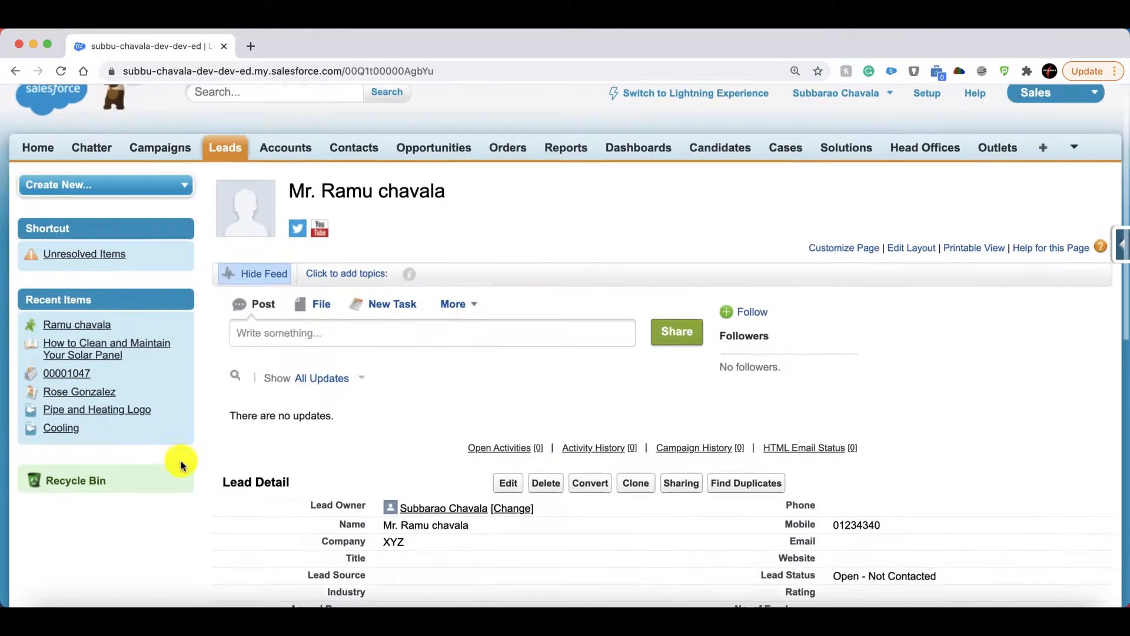
Switch back to Lightning Experience and open the lead's record page for editing in Lightning App Builder.
click(711, 120)
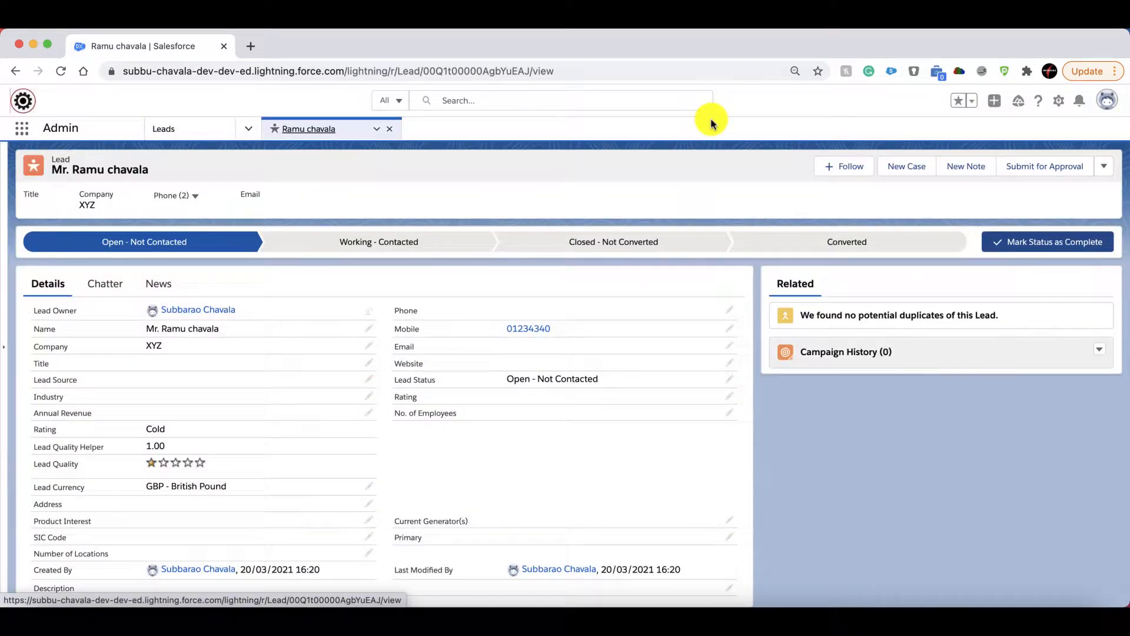
click(1059, 101)
click(1059, 100)
click(1058, 101)
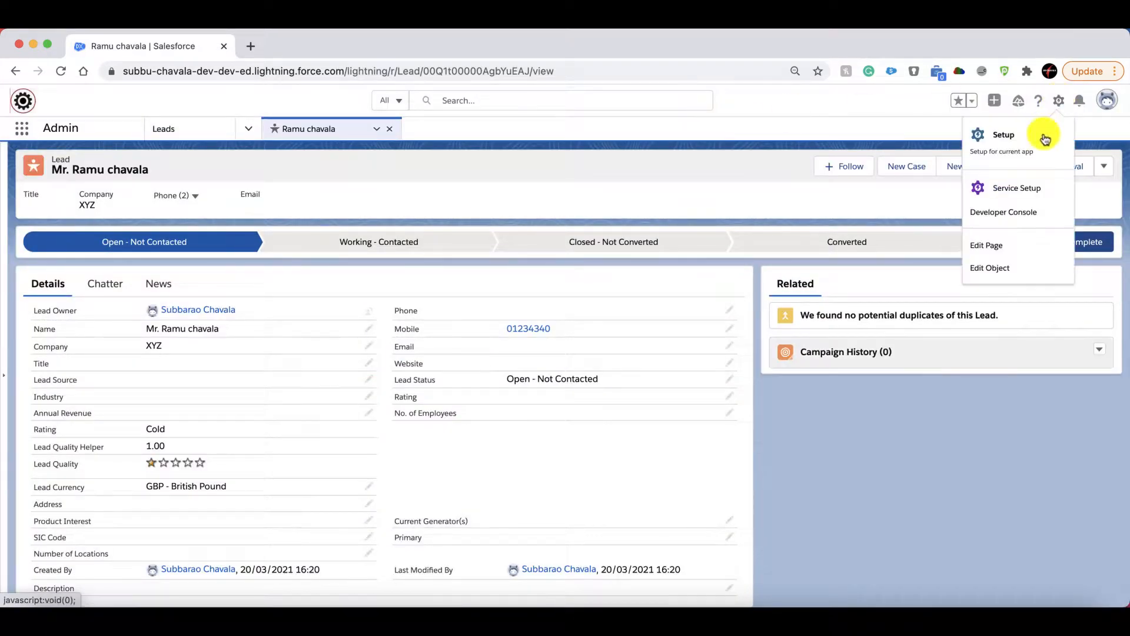
click(995, 246)
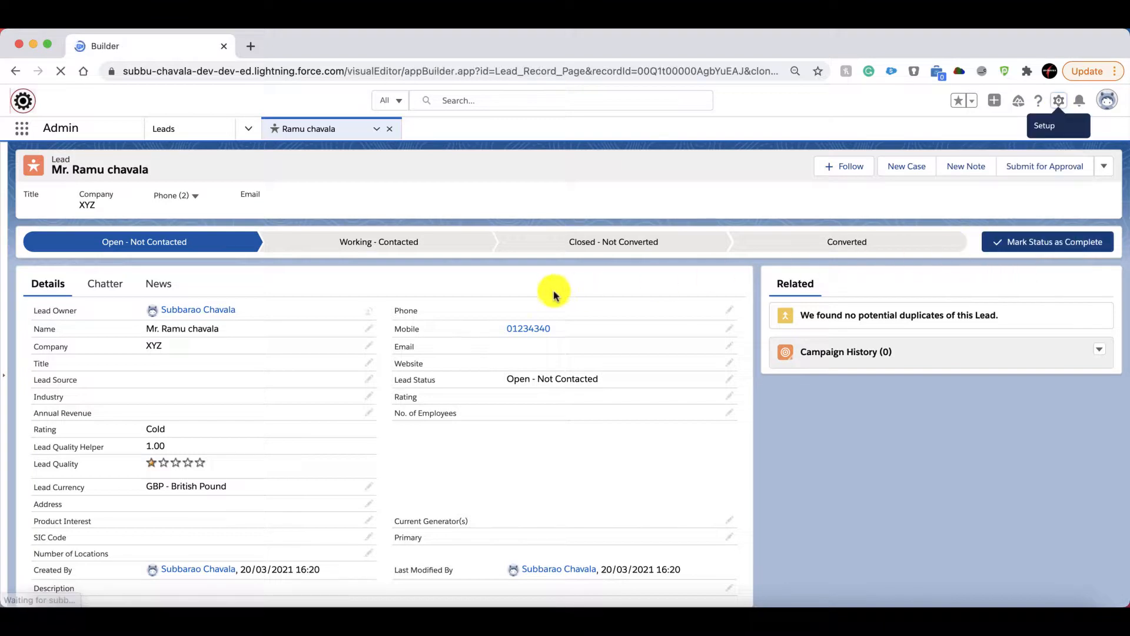
Add the Activities component below the Related section of the Lead Record Page and save the page.
text(a)
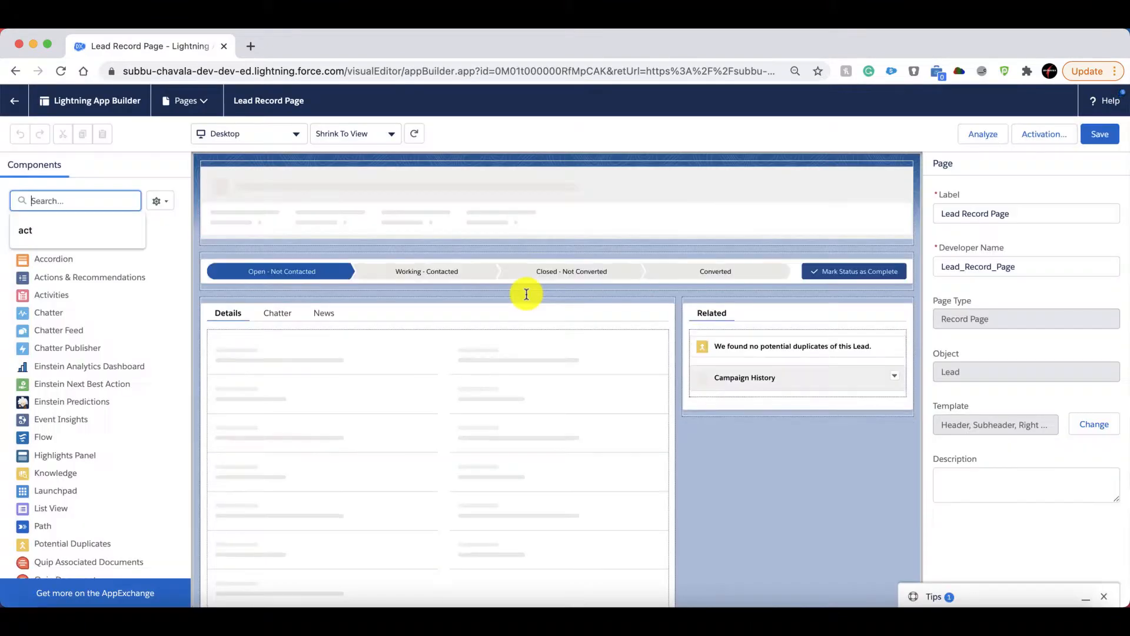
text(cti)
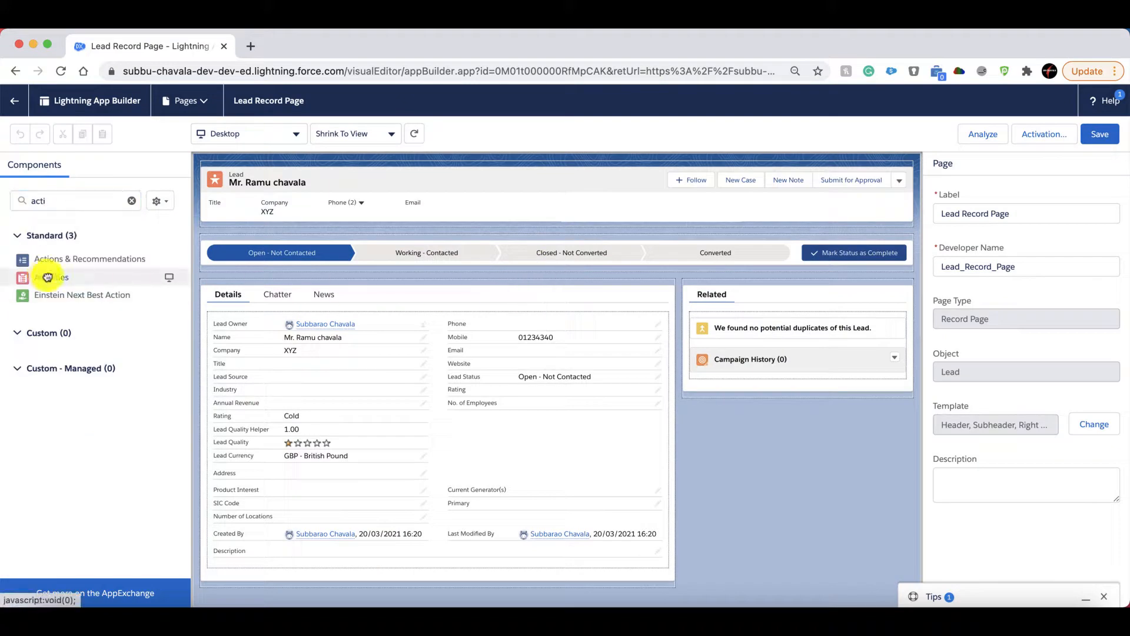
drag(45, 278, 740, 395)
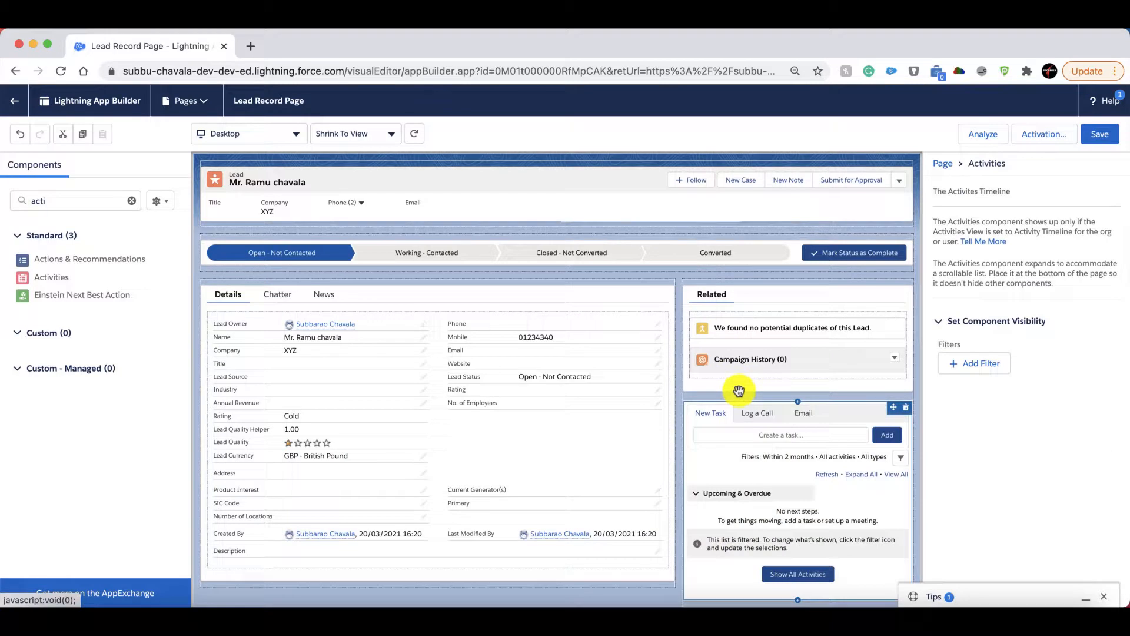
click(1101, 134)
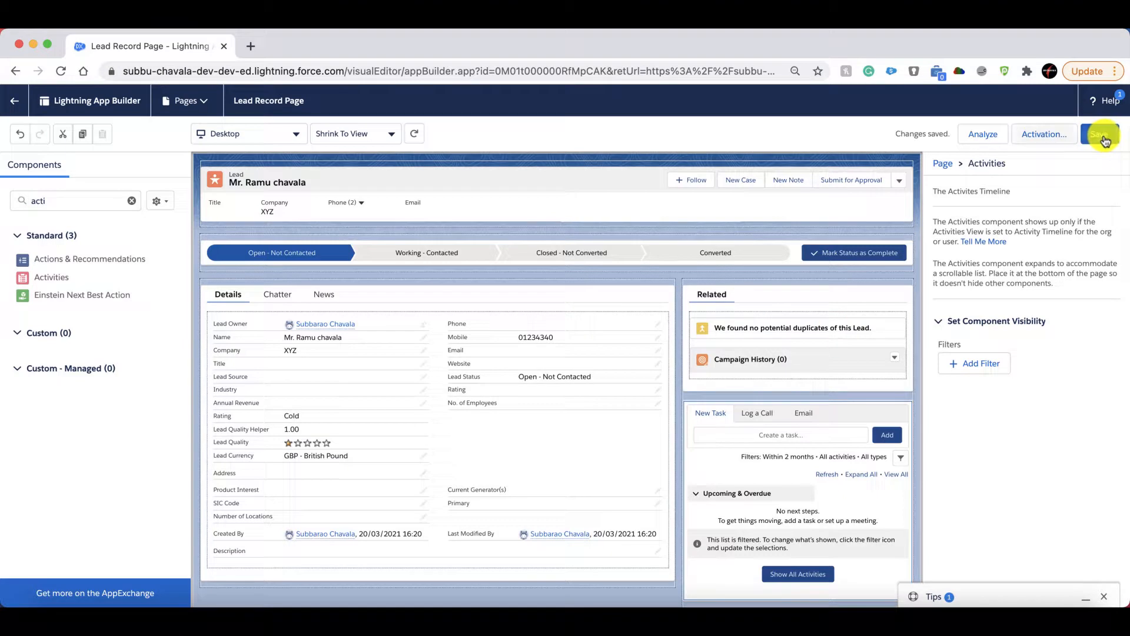
Examine the Lead Record Page's activation levels, including the apps selectable for app default and the app, record type, and profile assignment.
click(1043, 141)
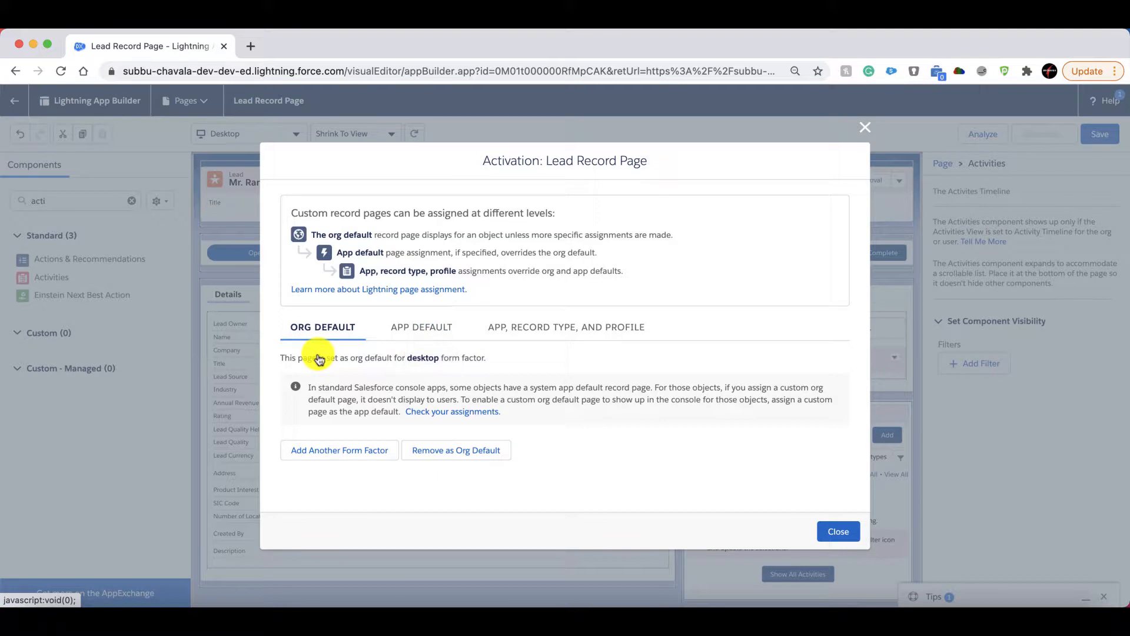
click(421, 333)
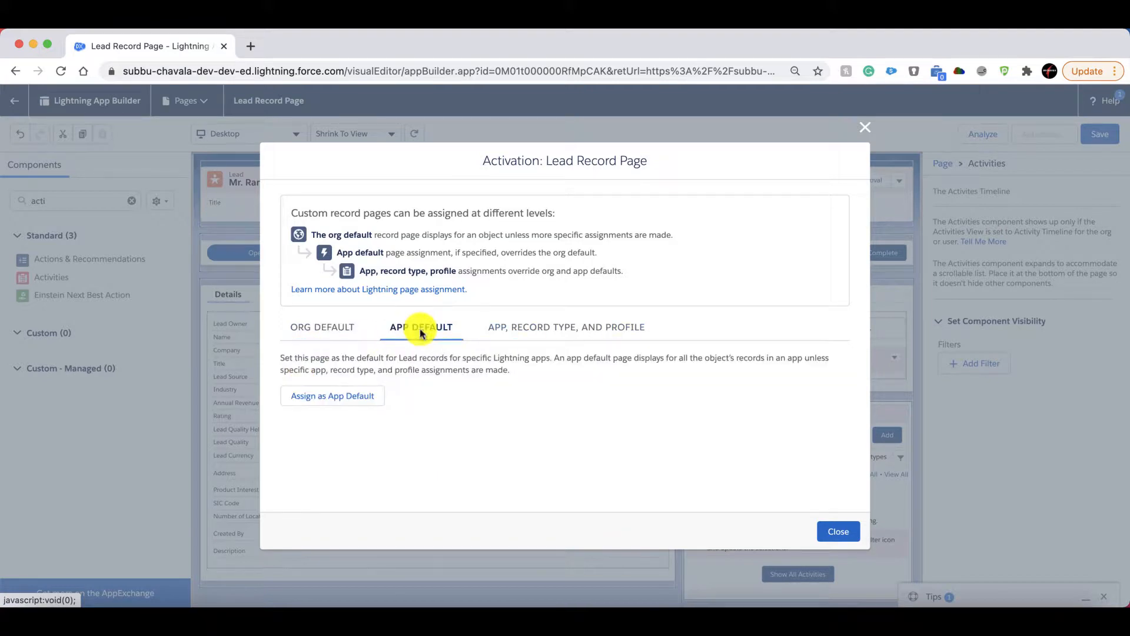
click(319, 397)
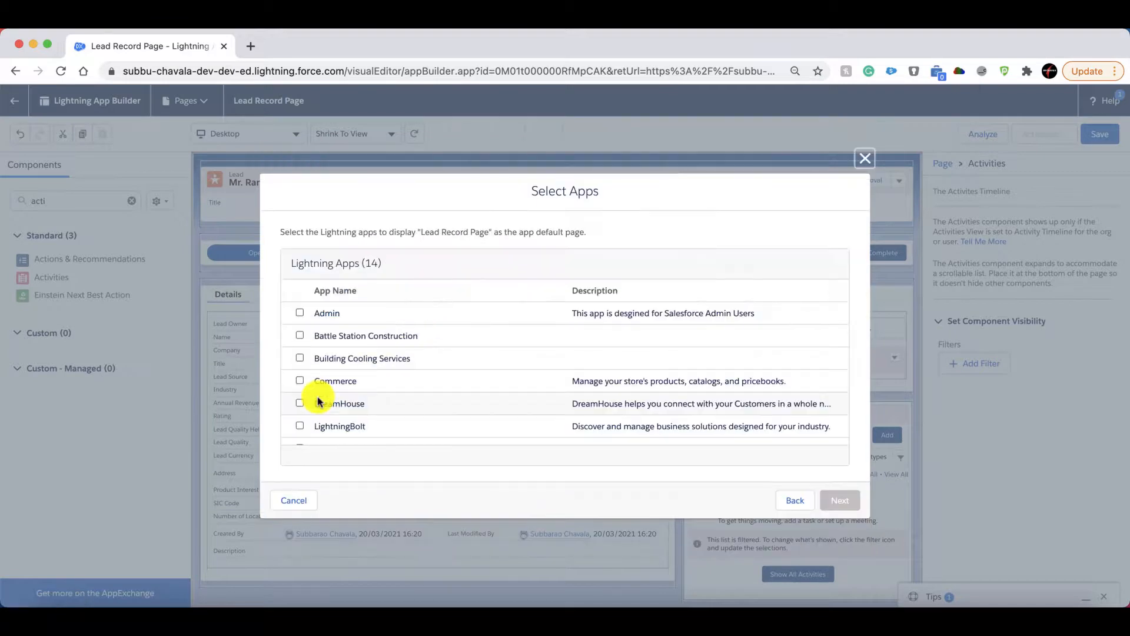
scroll(316, 383, down, 2)
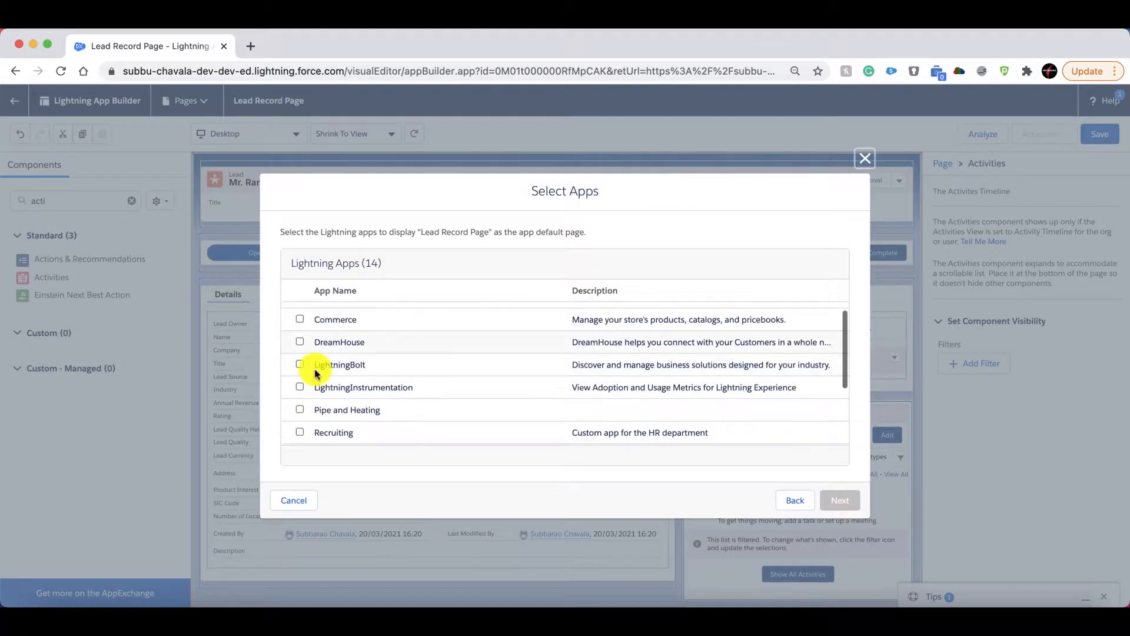
scroll(317, 374, up, 2)
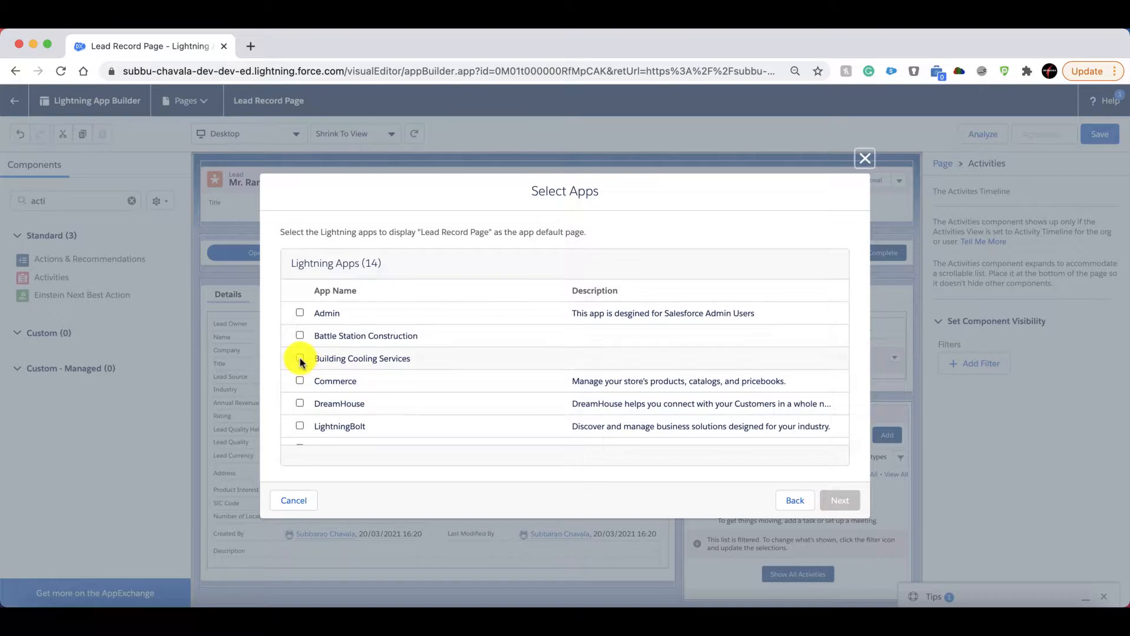
click(300, 360)
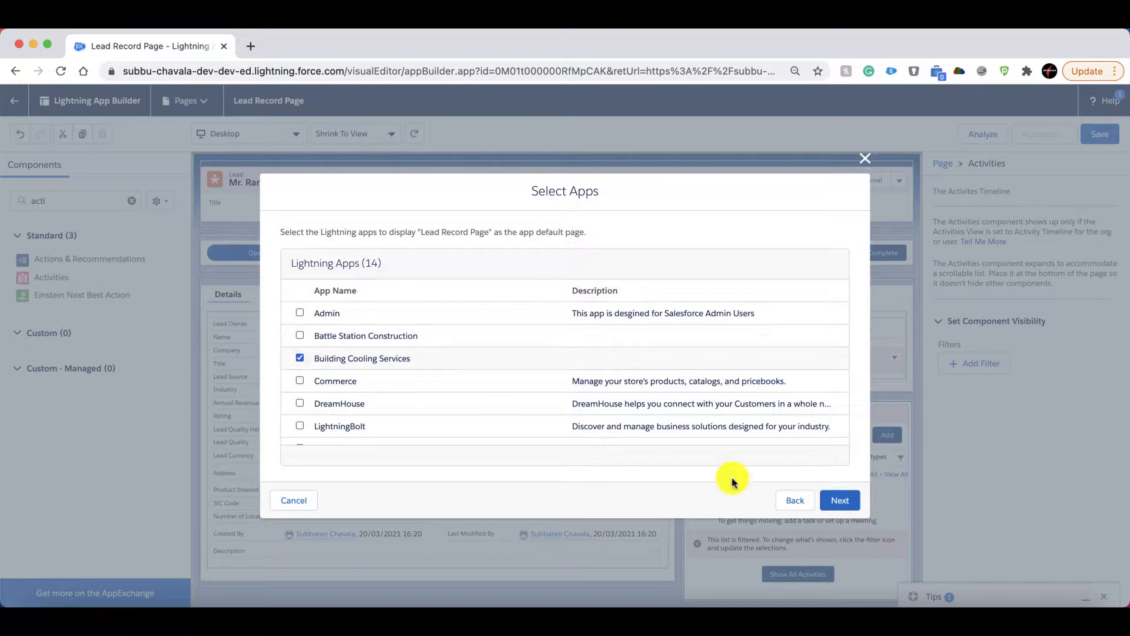
click(833, 501)
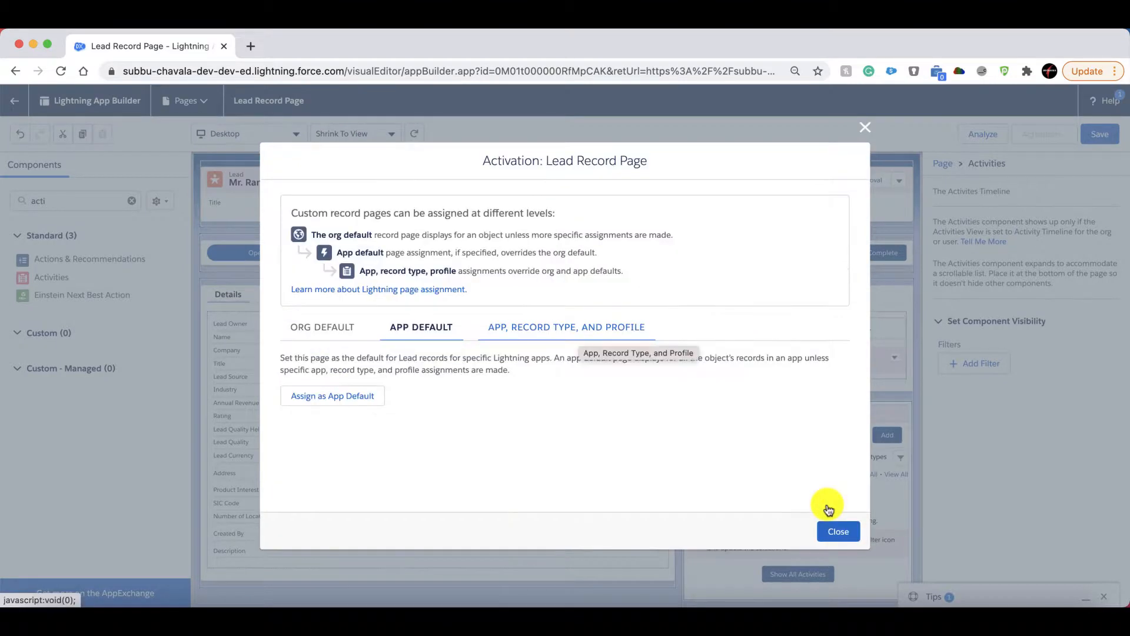
click(576, 336)
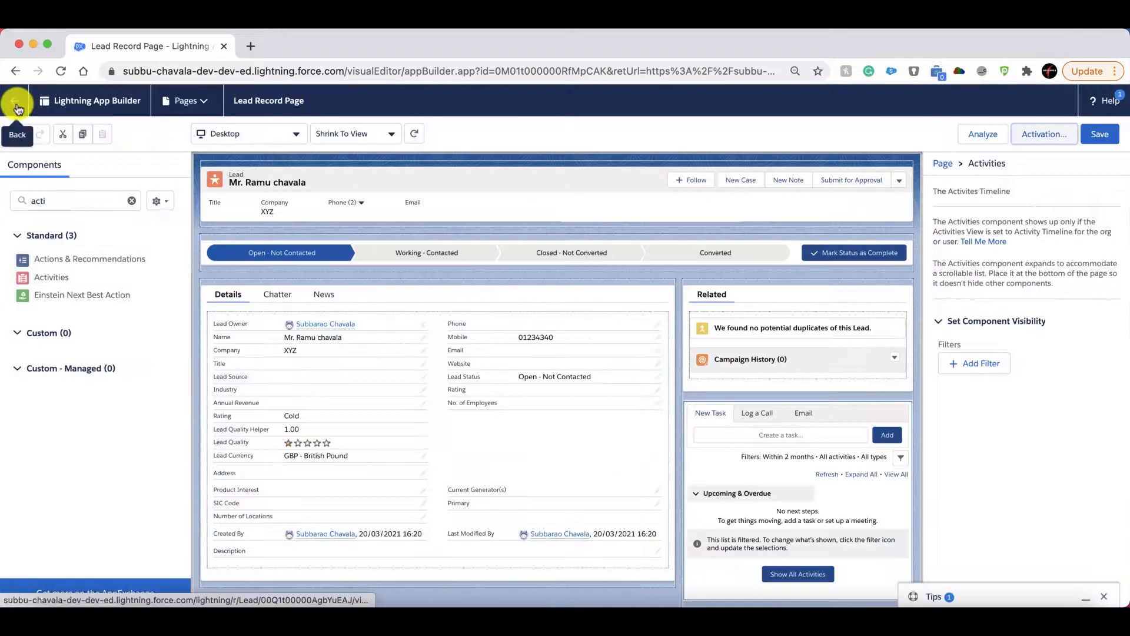
Return to the lead record and start a new task with the subject Call and the due date 20/03/2021.
click(16, 104)
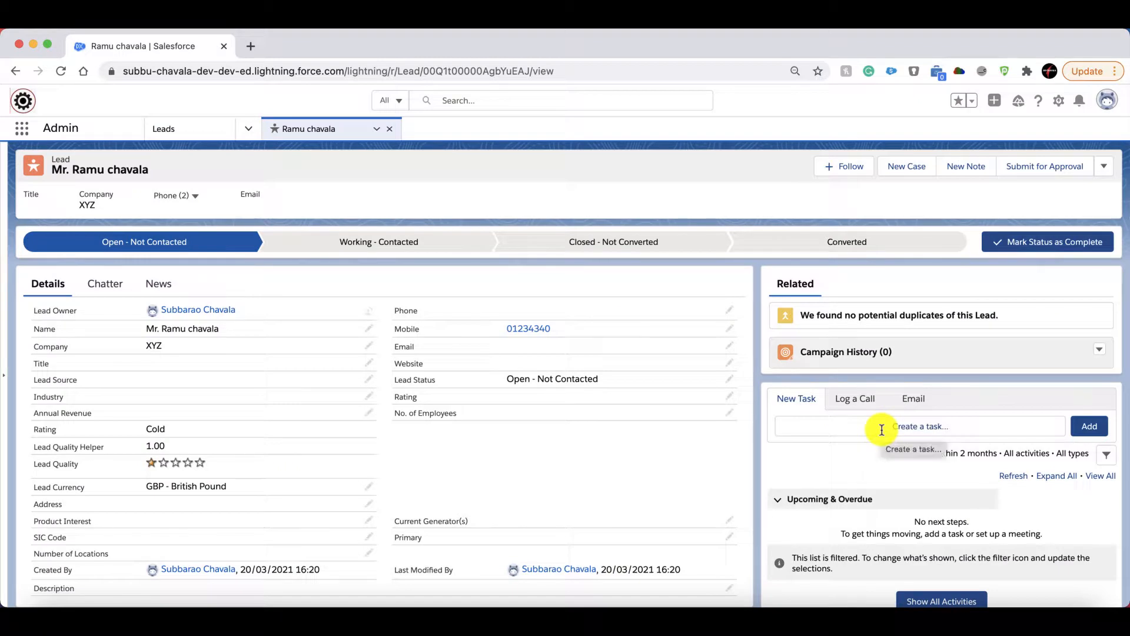
click(881, 431)
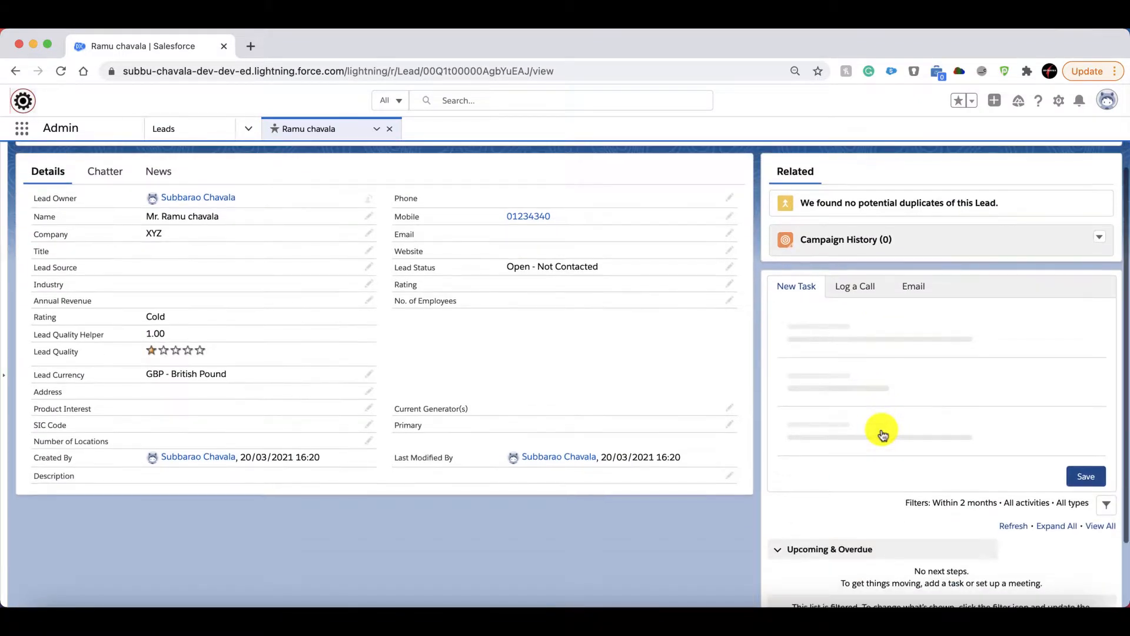
scroll(882, 430, down, 3)
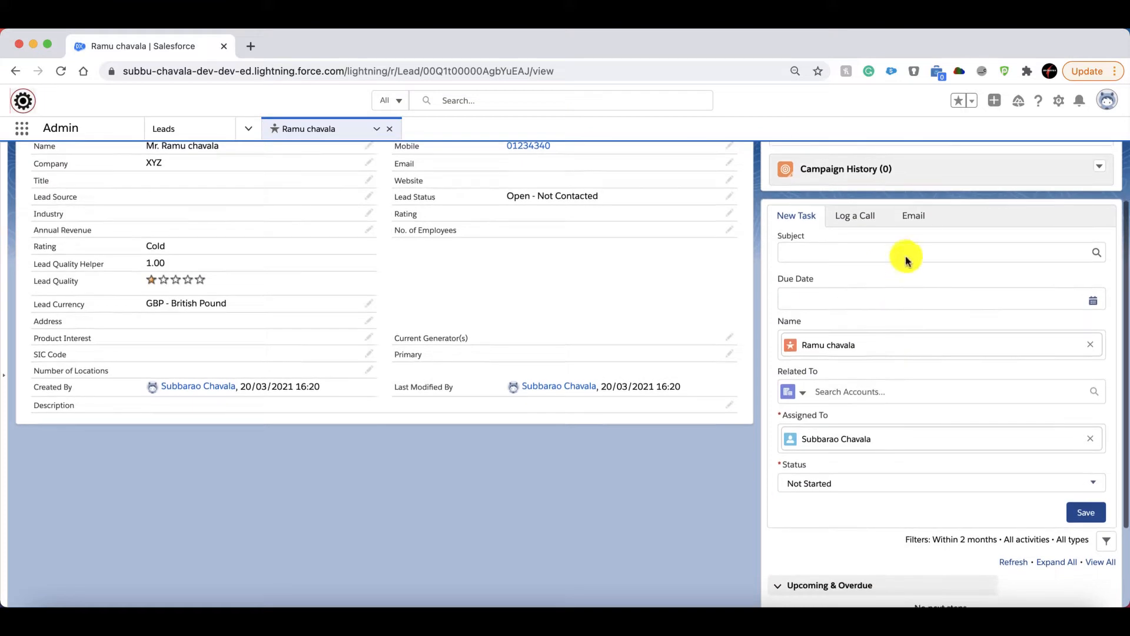
click(905, 253)
click(852, 296)
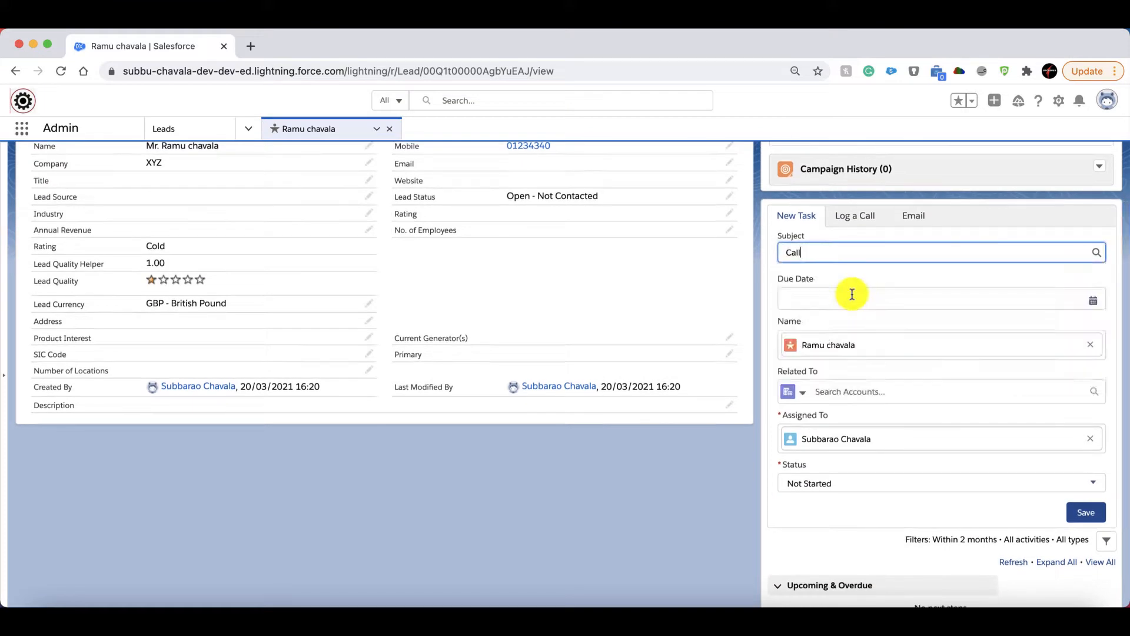
click(1095, 301)
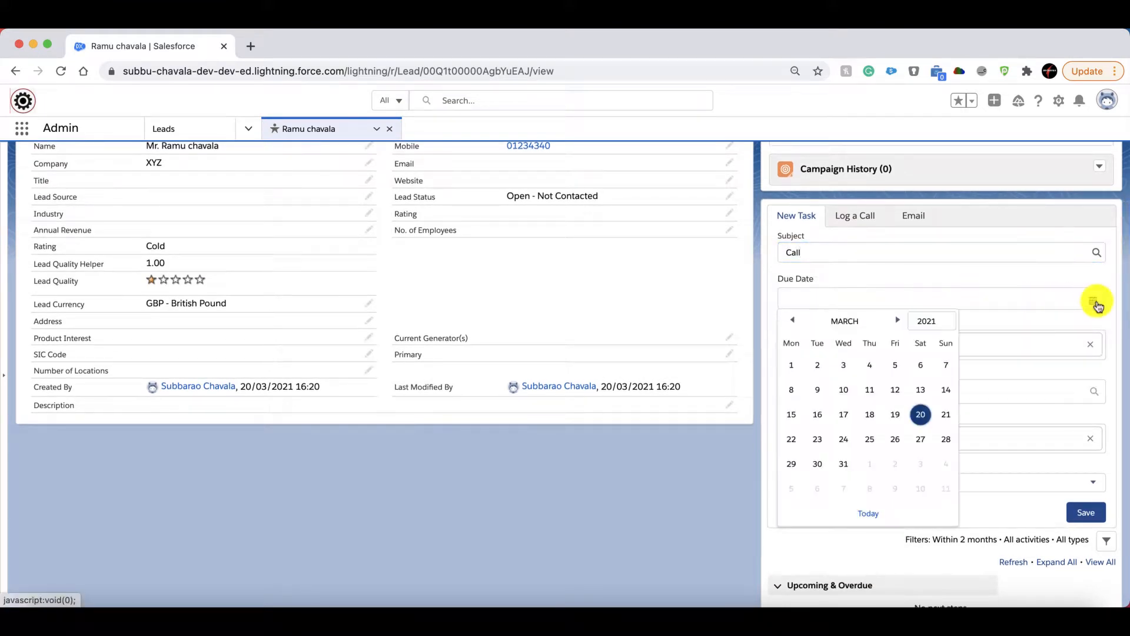
click(921, 414)
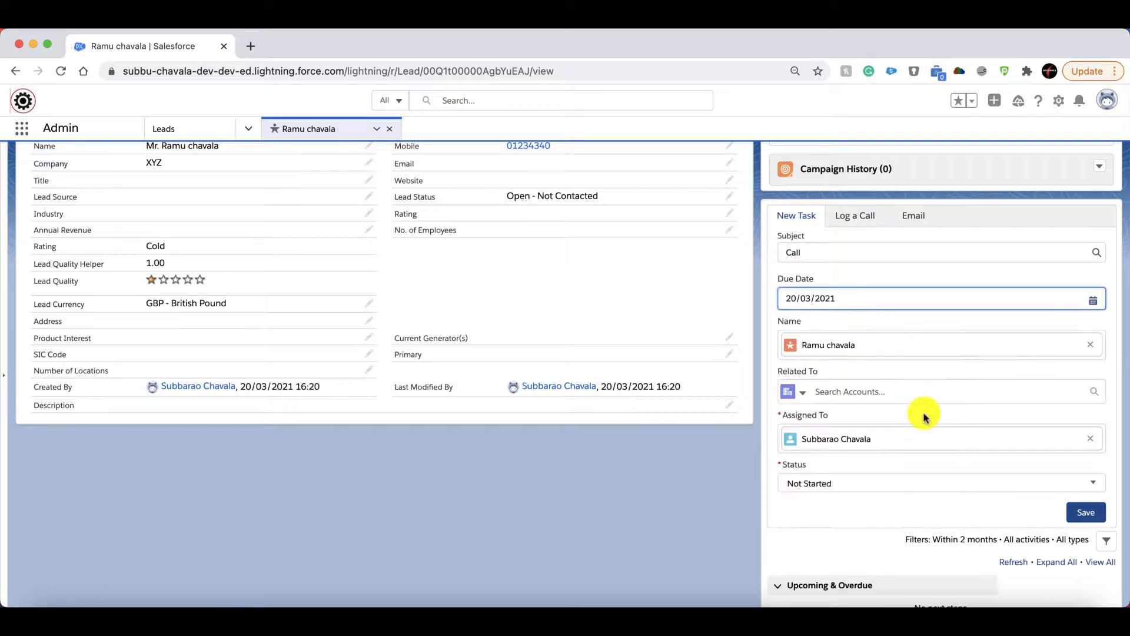
Set the new Call task's status to In Progress and save the task.
scroll(923, 417, down, 3)
click(923, 413)
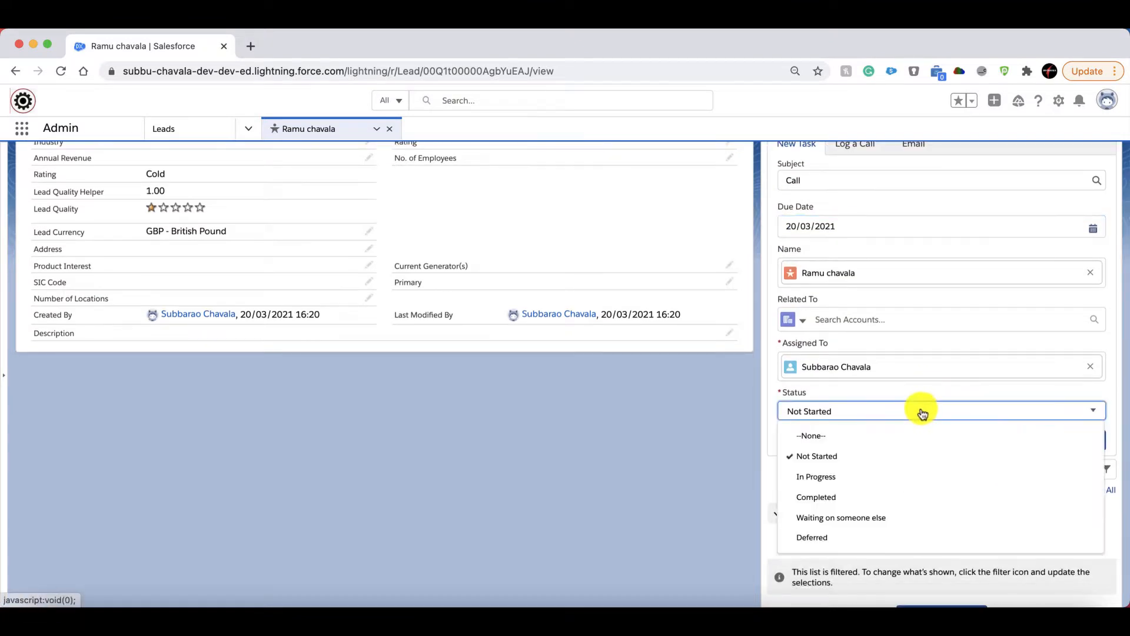
click(824, 476)
click(1082, 441)
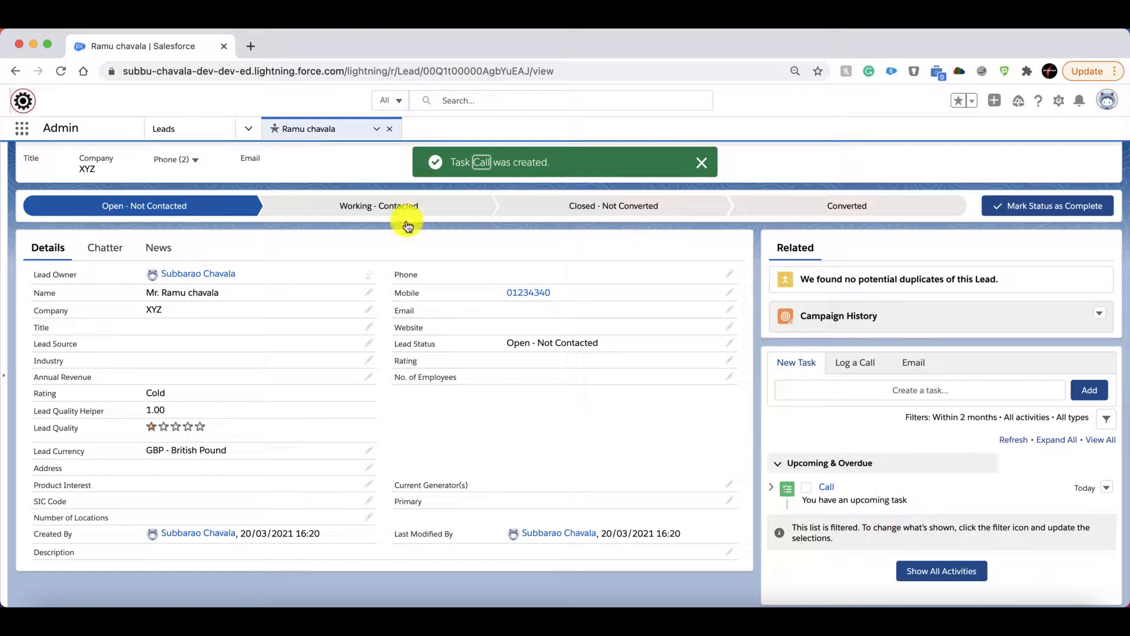
View the full list of today's tasks from the Home page, and open the Call task from the lead's activities.
click(248, 129)
scroll(240, 150, up, 5)
click(227, 160)
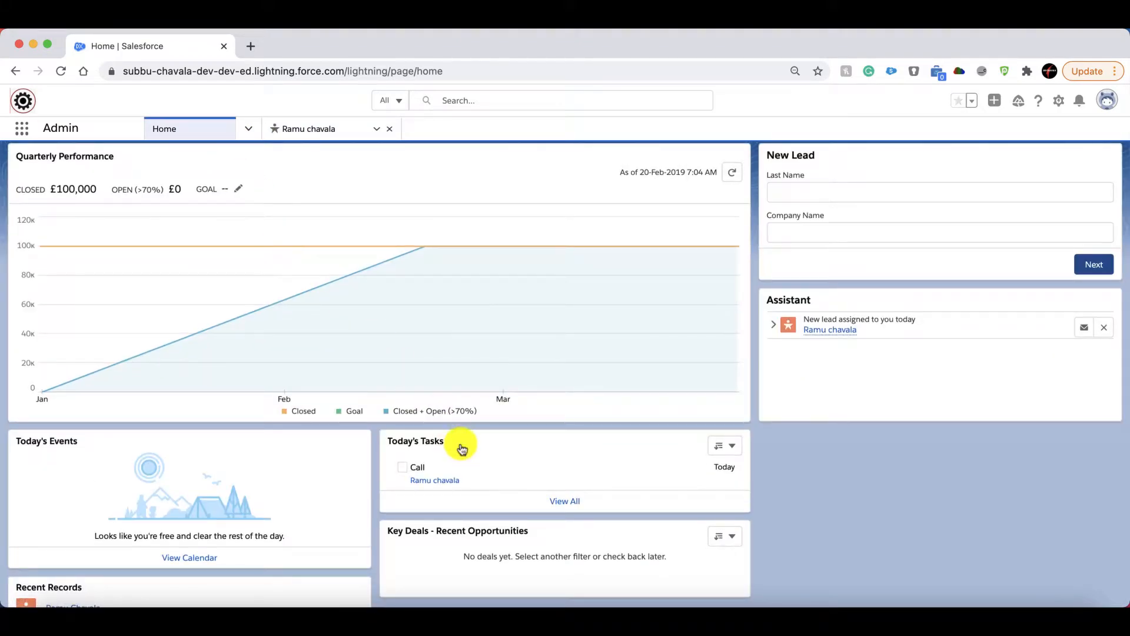
click(556, 502)
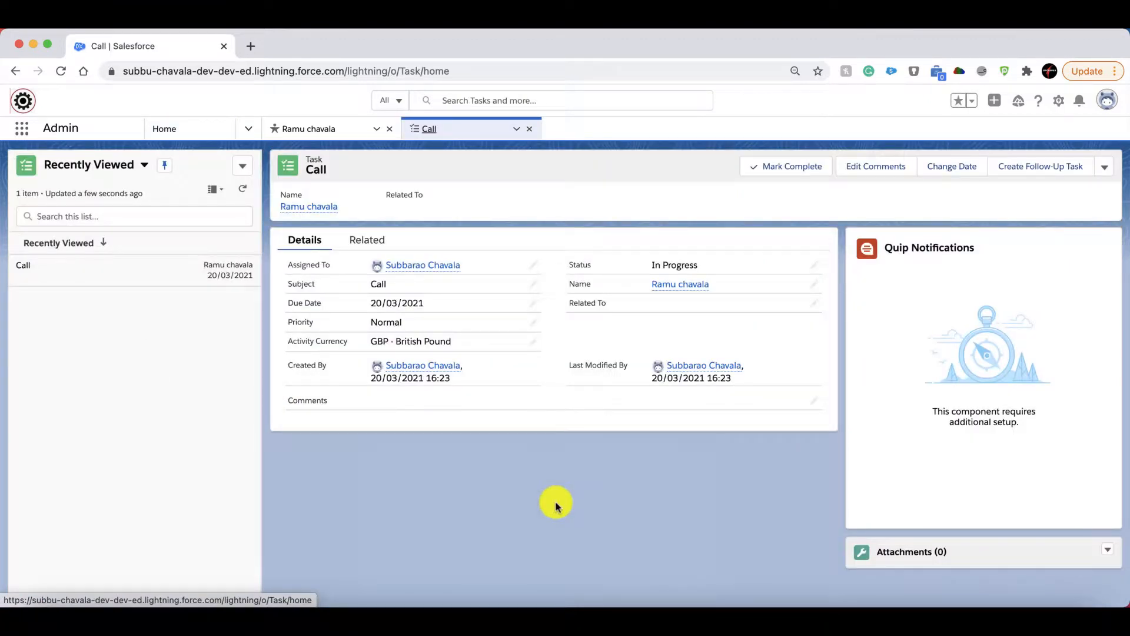
click(529, 128)
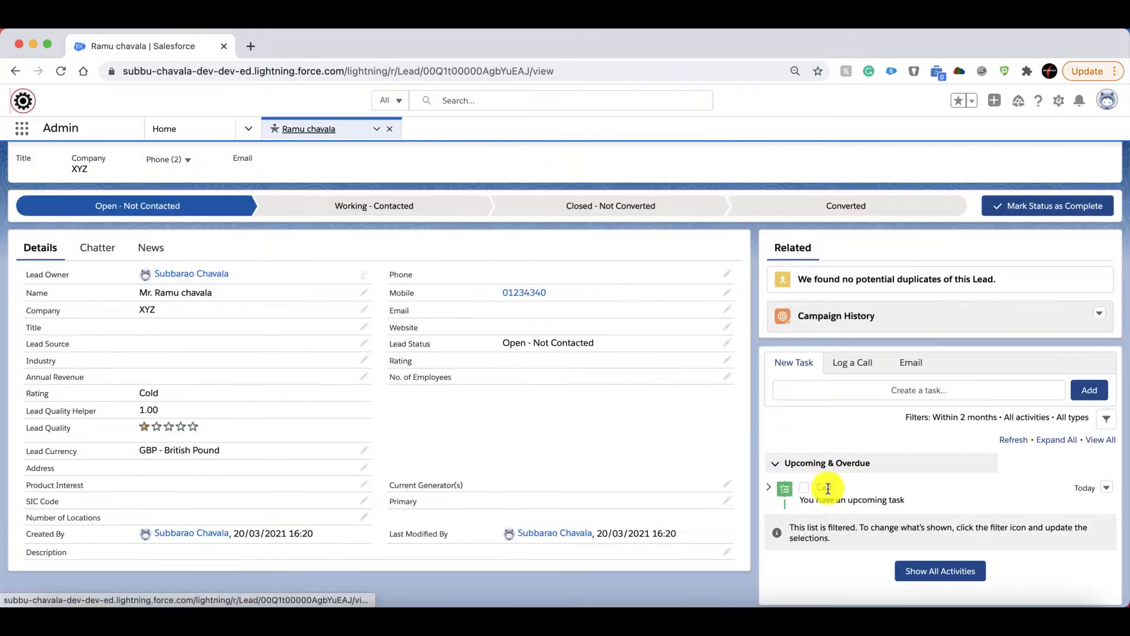
click(825, 488)
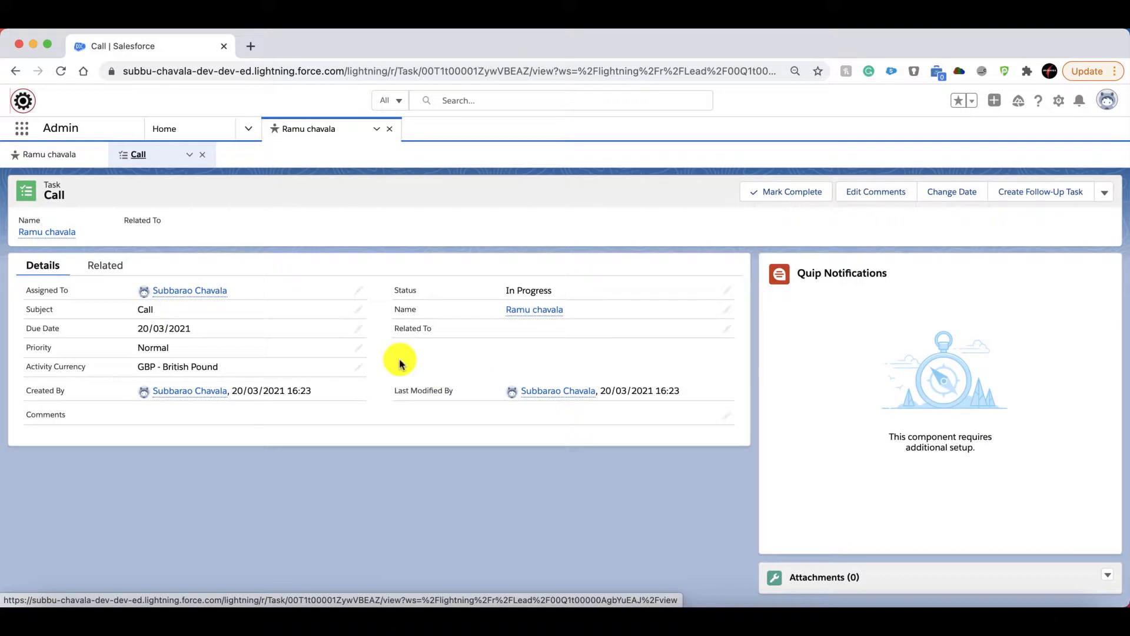
Reassign the Call task to a different user and save the change.
click(356, 292)
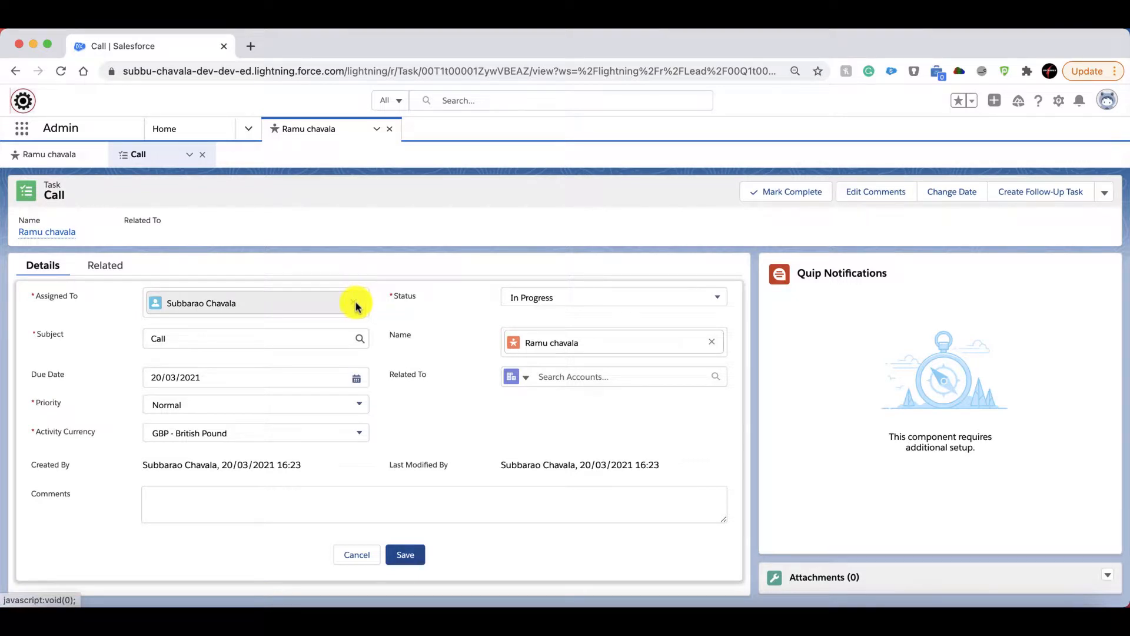
click(356, 299)
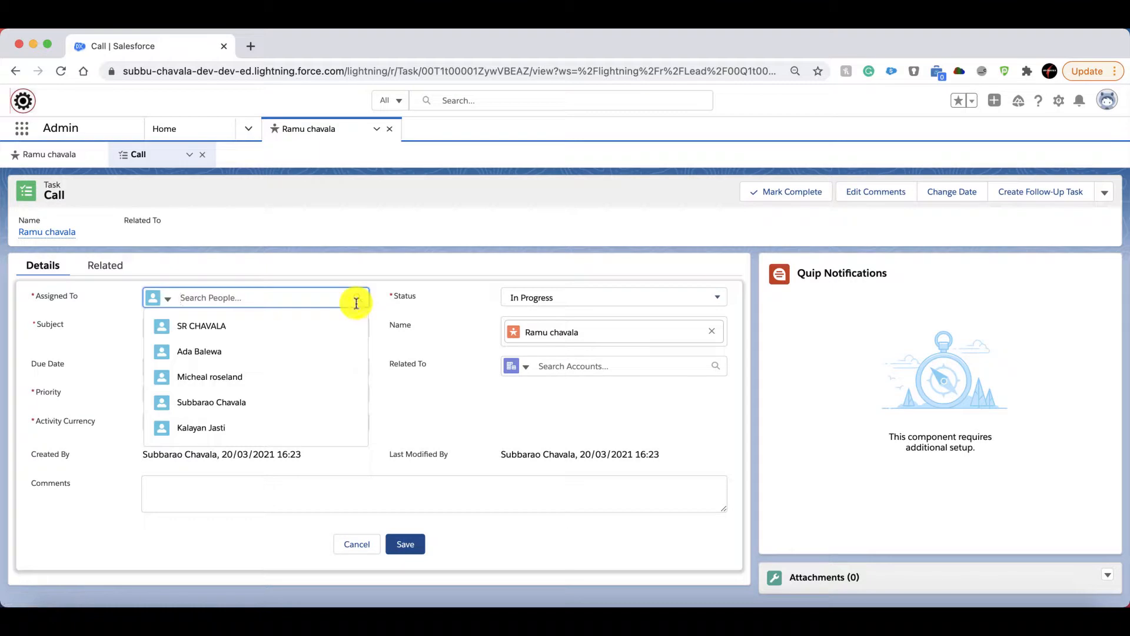
click(232, 353)
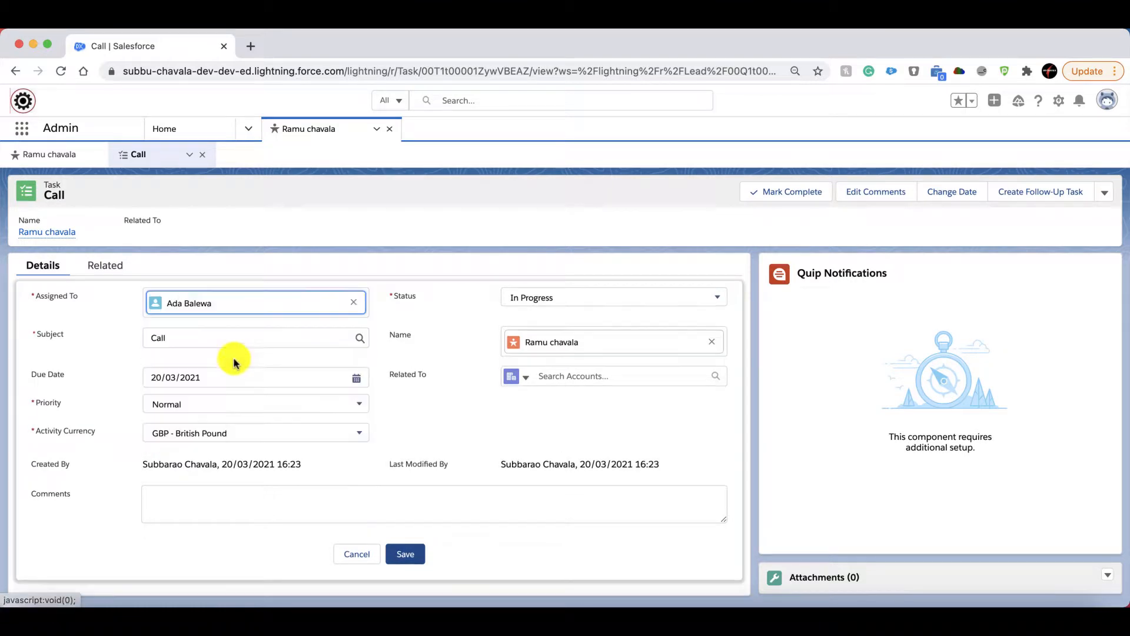
click(407, 555)
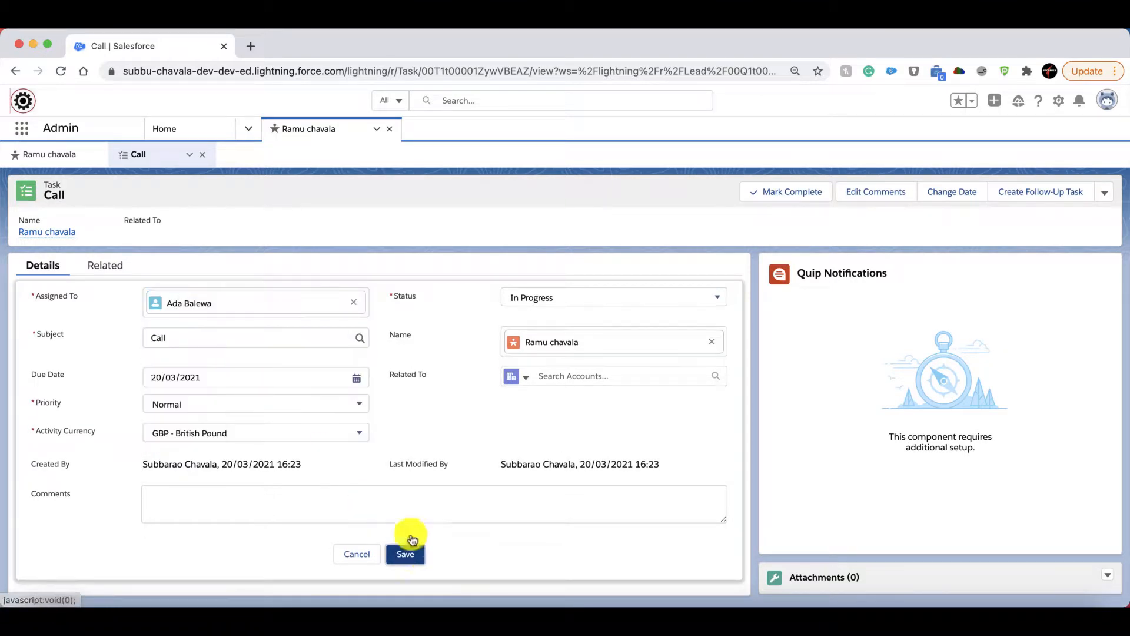
Assign the Call task back to its original assignee and save the change.
click(359, 295)
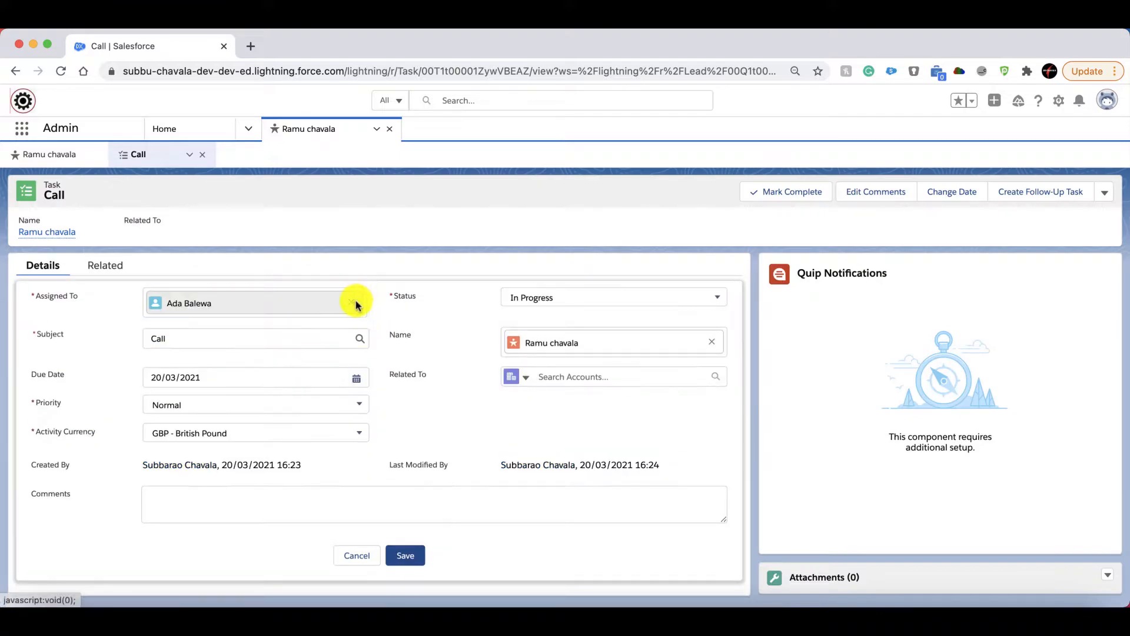
click(358, 302)
text(subb)
click(286, 345)
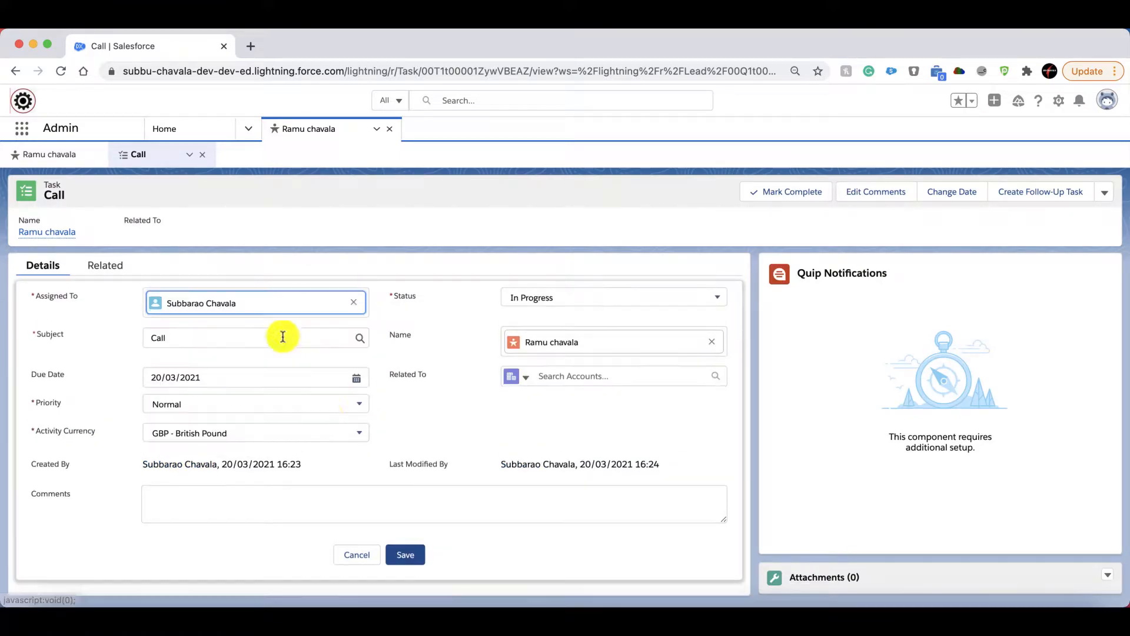
click(401, 548)
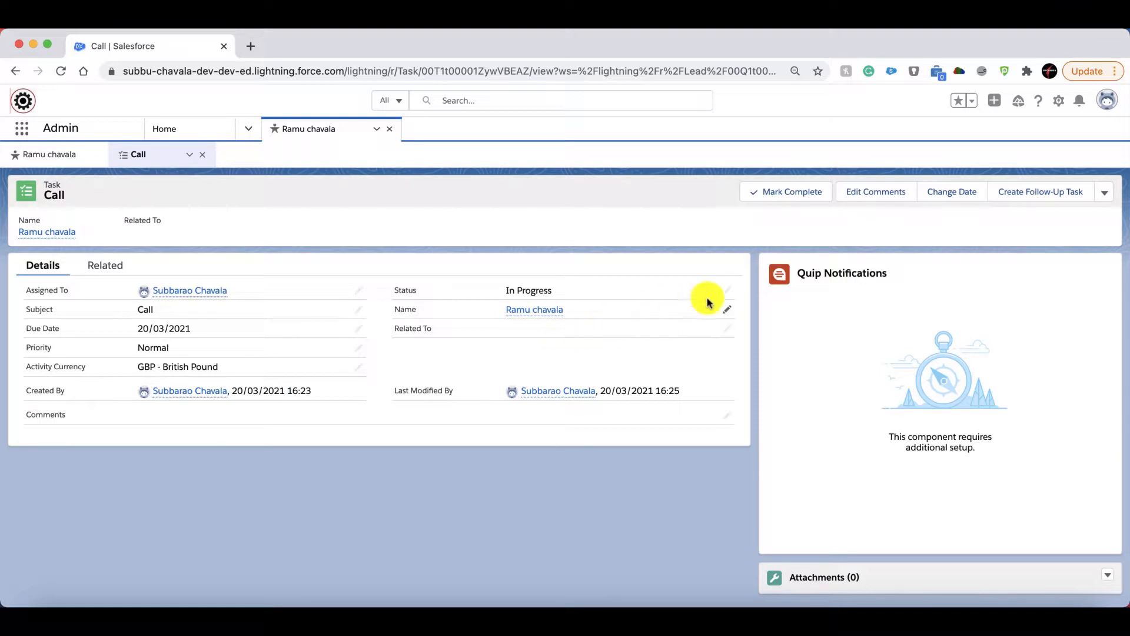
Set the Call task's status to Completed, save it, and return to the activities on the lead record.
click(729, 295)
click(671, 297)
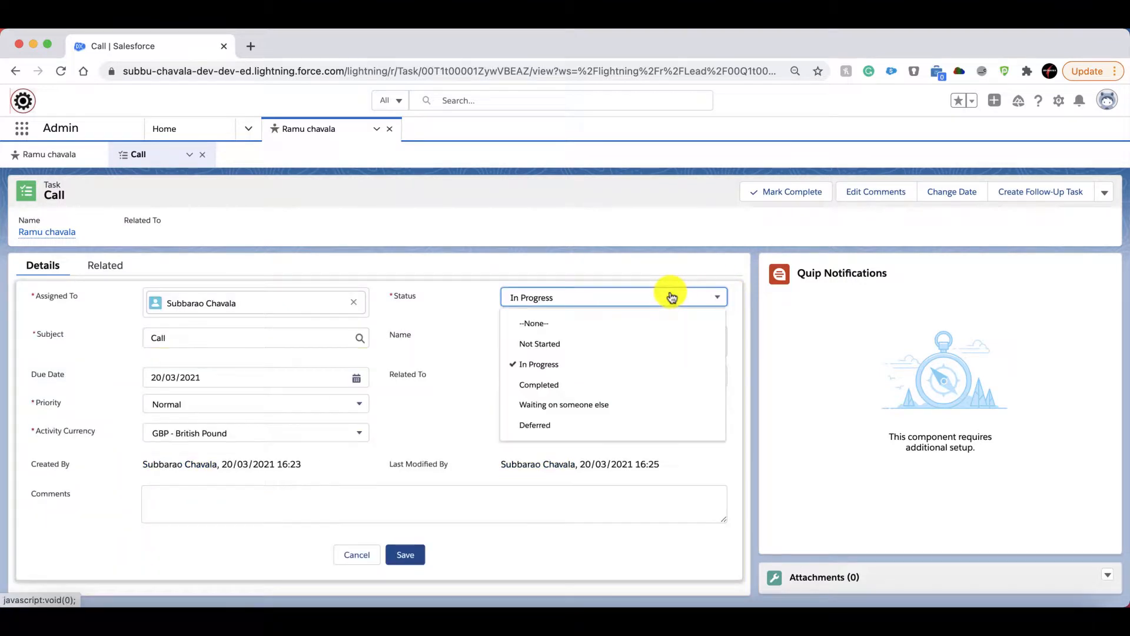
click(582, 390)
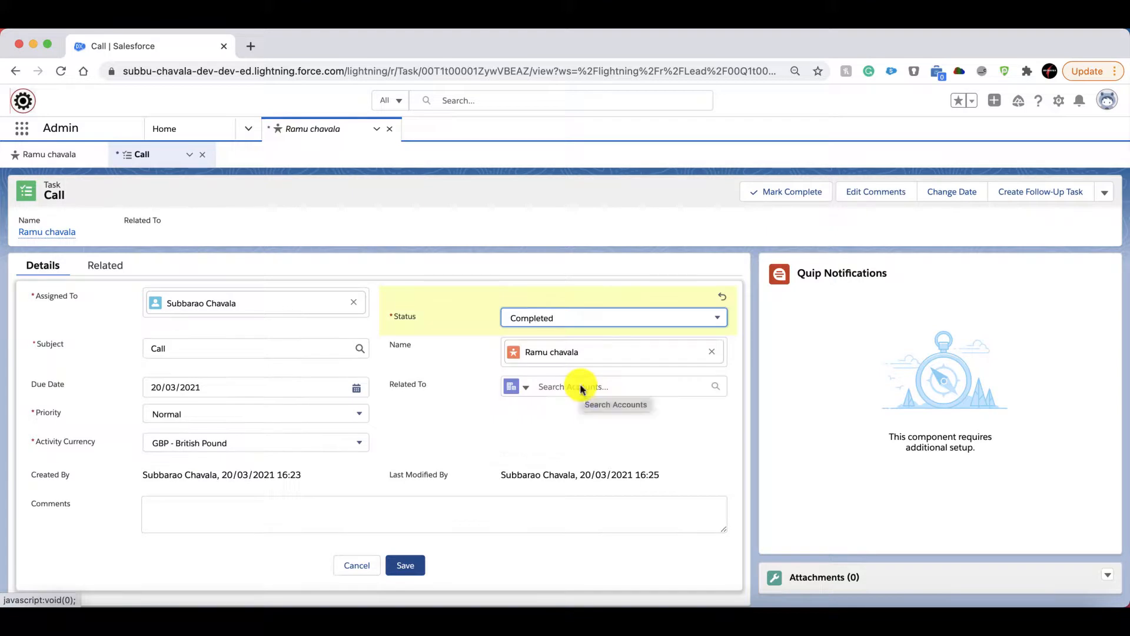
click(412, 564)
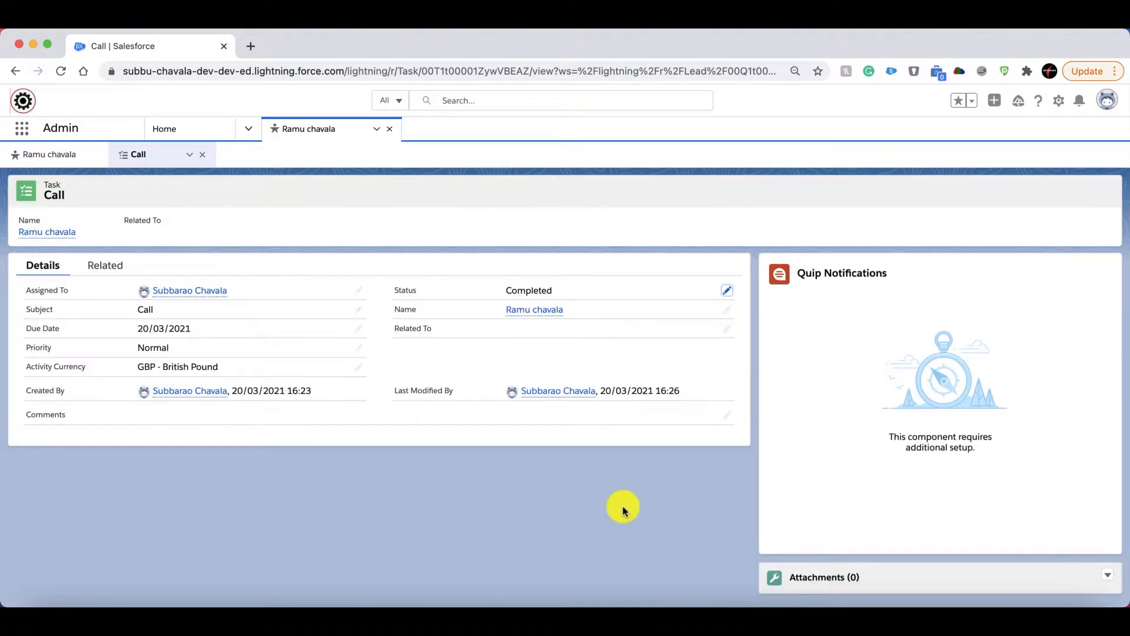
click(202, 155)
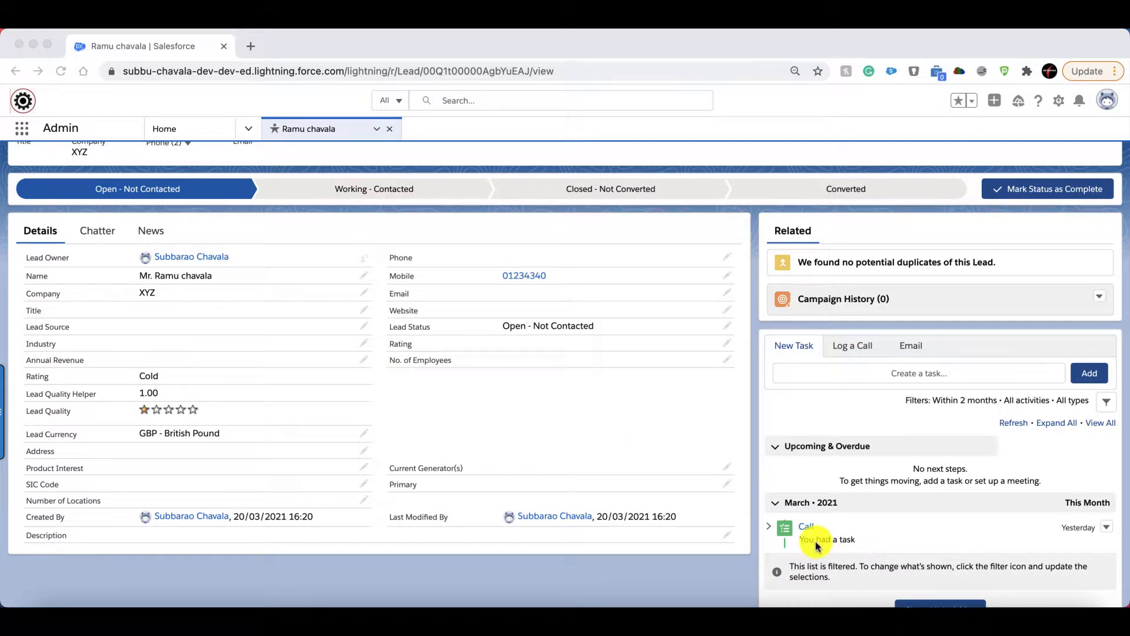
scroll(818, 546, up, 2)
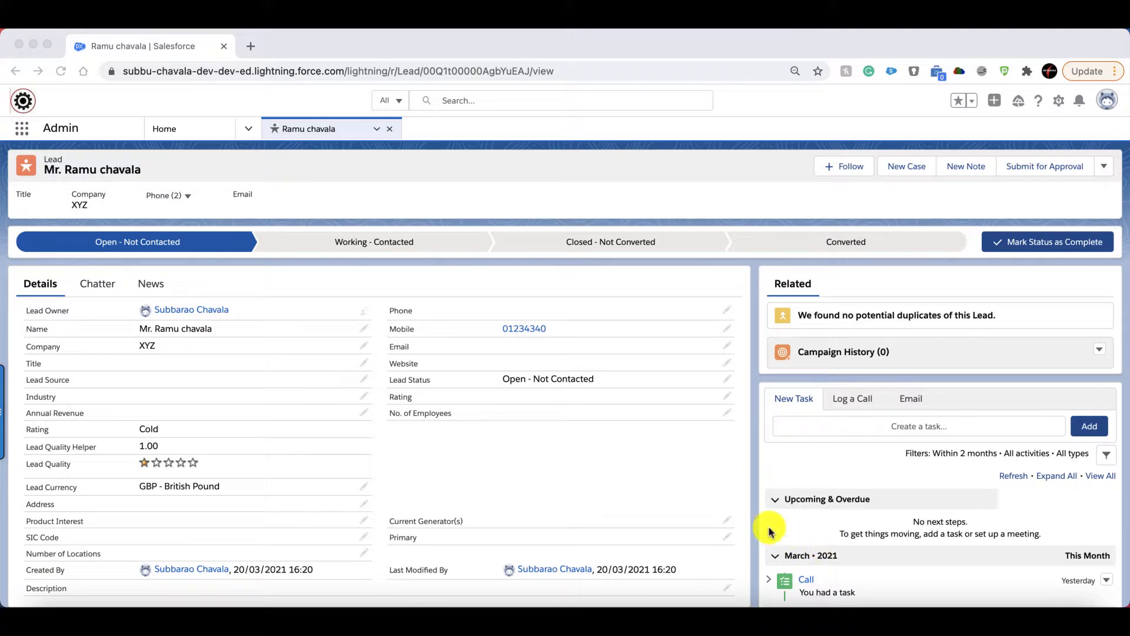
scroll(487, 445, down, 2)
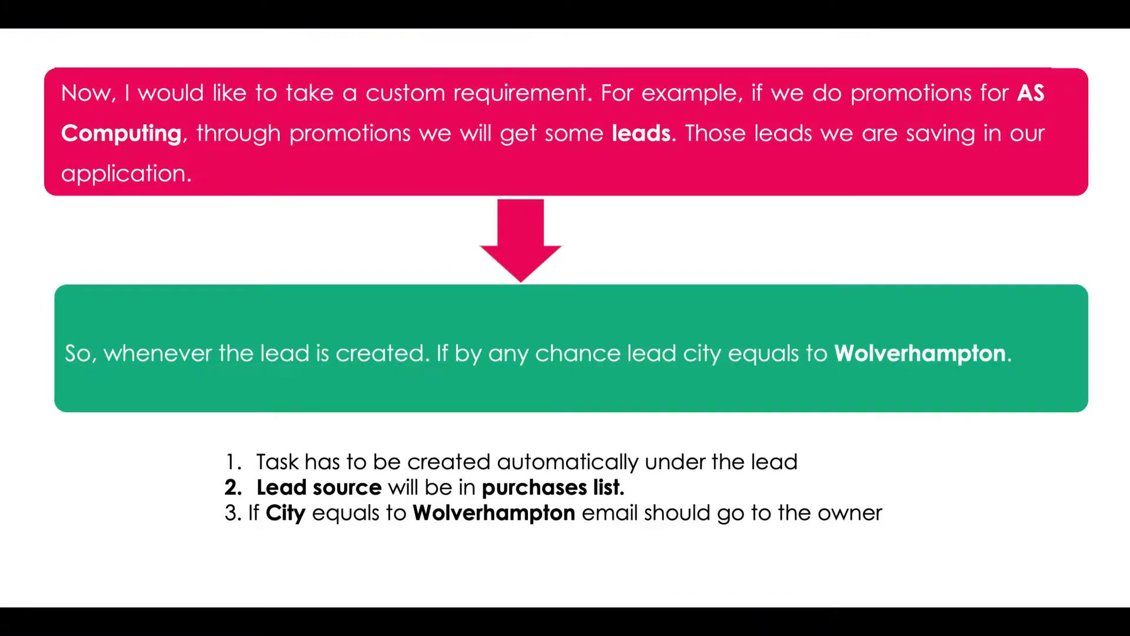